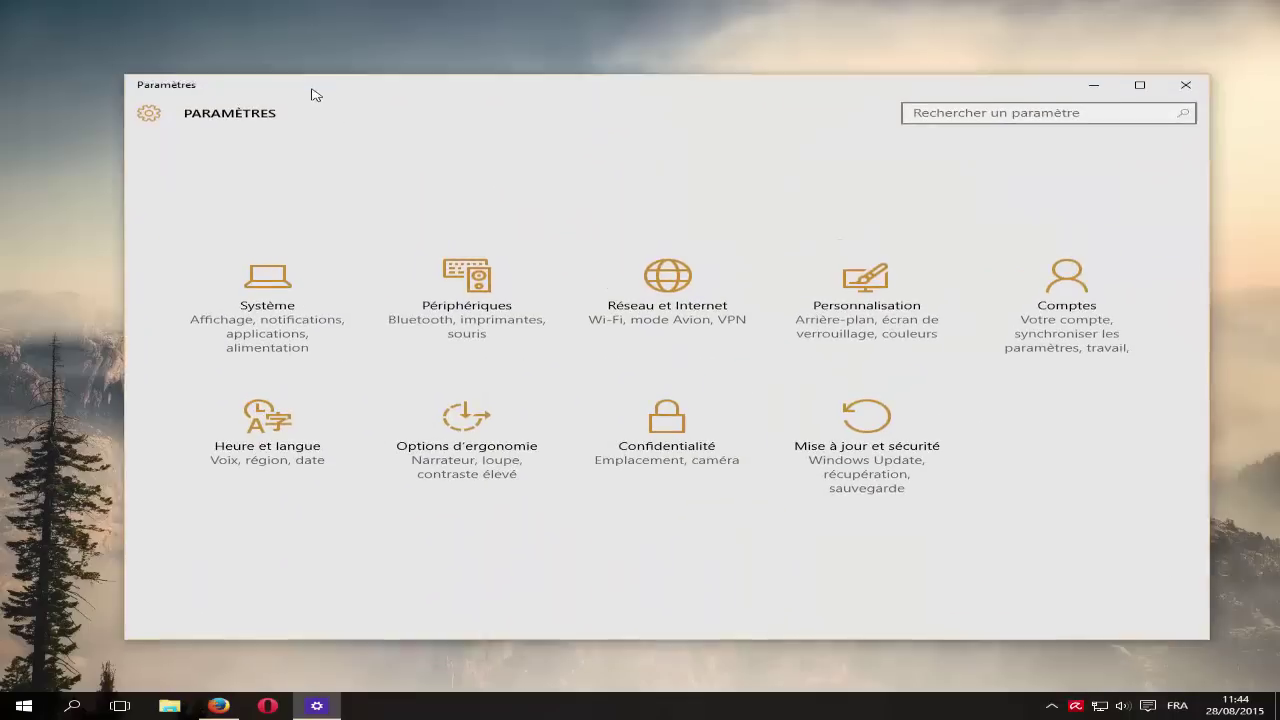
View the general privacy options under Confidentialité, and close the Settings window.
left_click(646, 412)
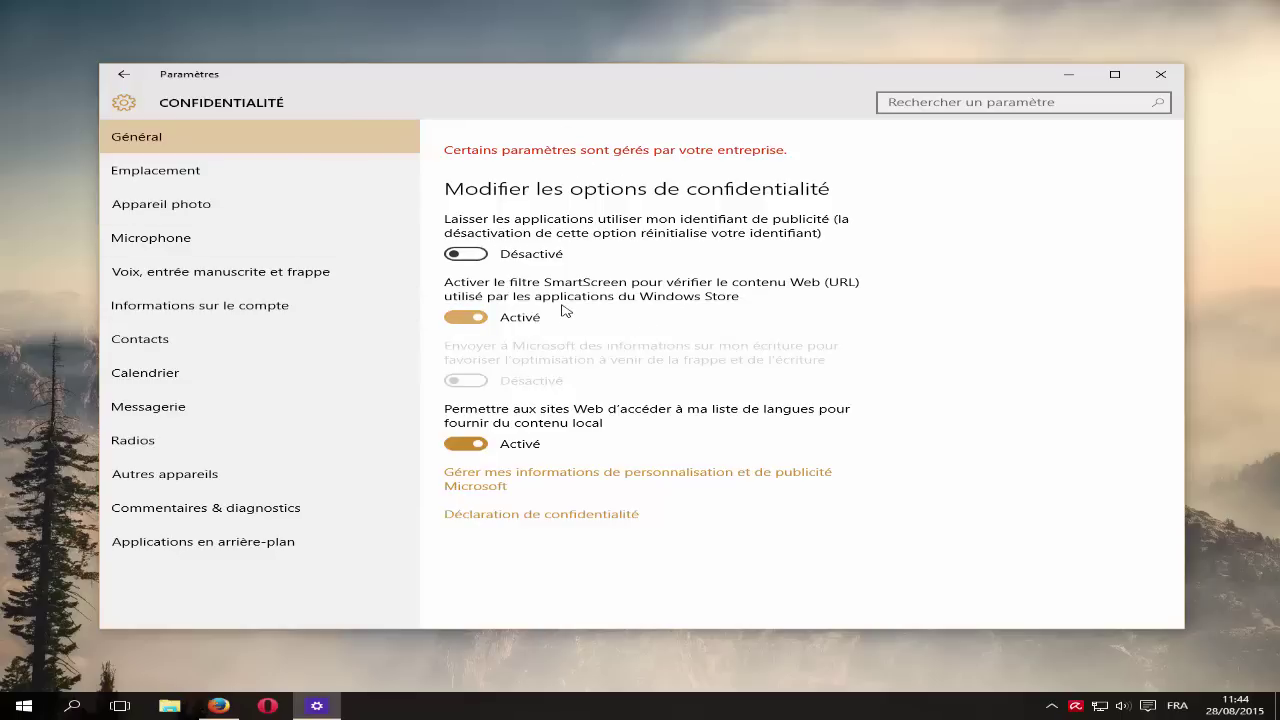
left_click(124, 74)
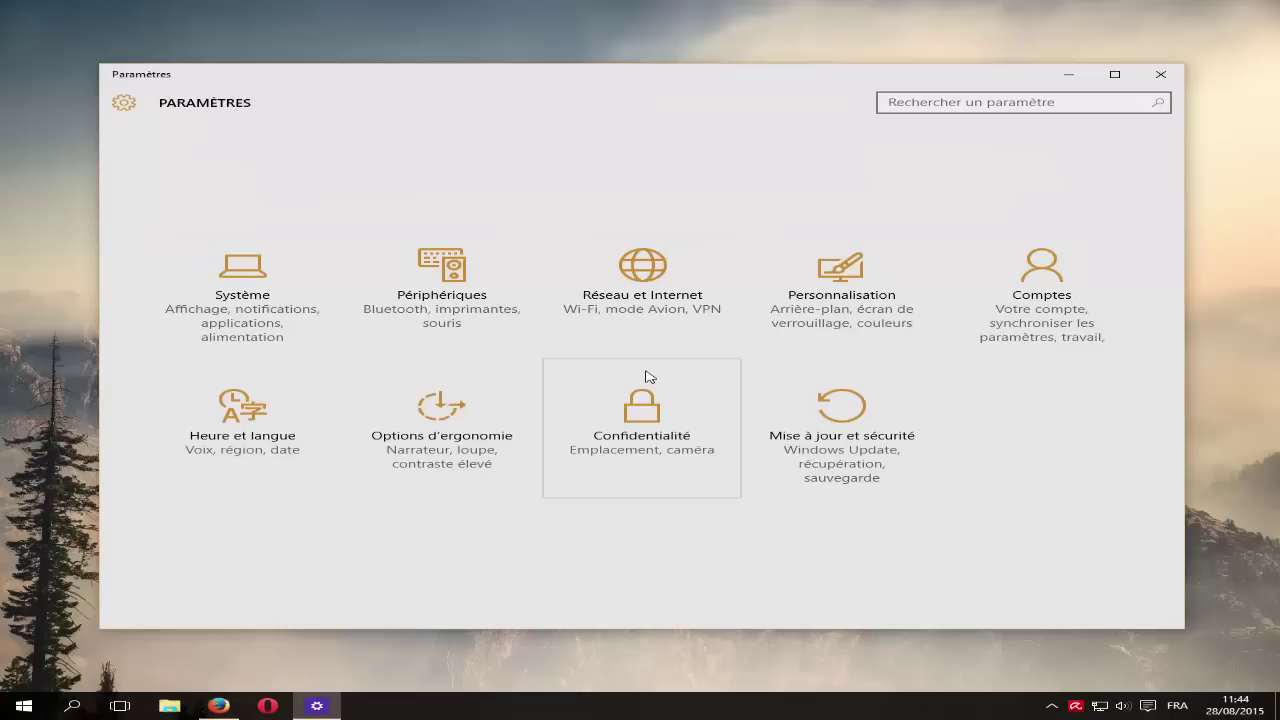
left_click(1158, 78)
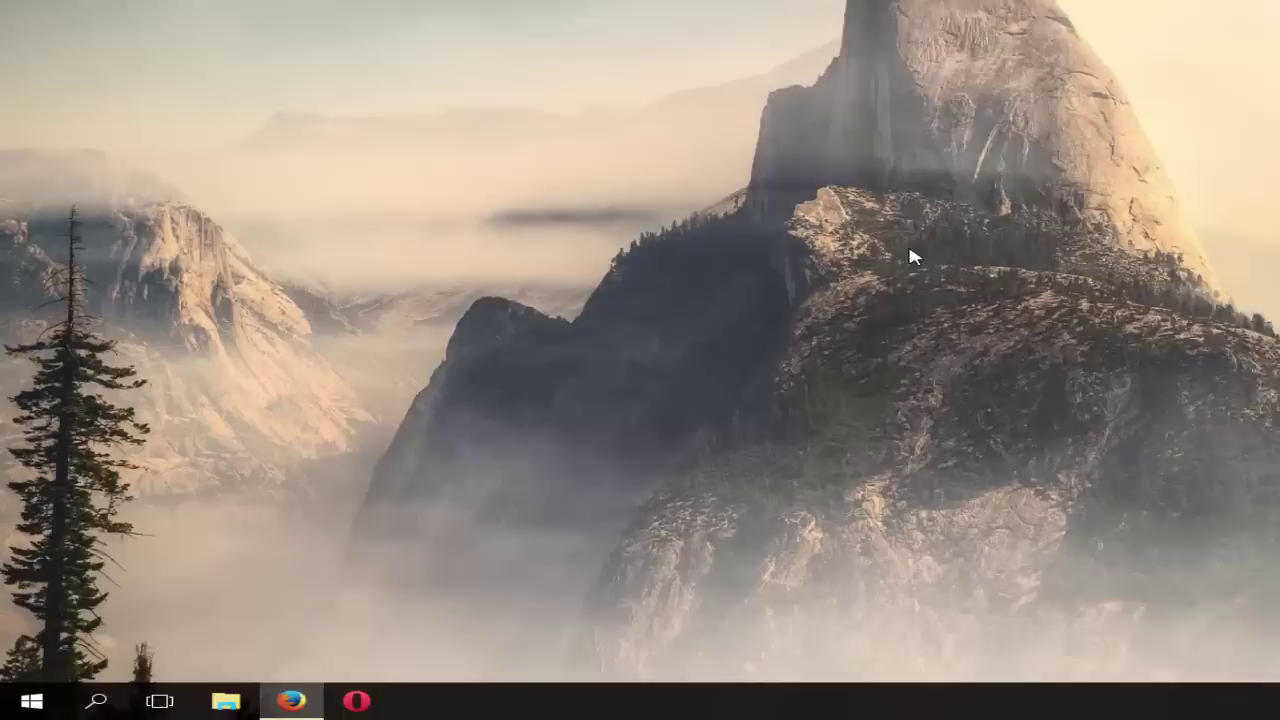
Open the Registry Editor by running regedit.
key("super+r")
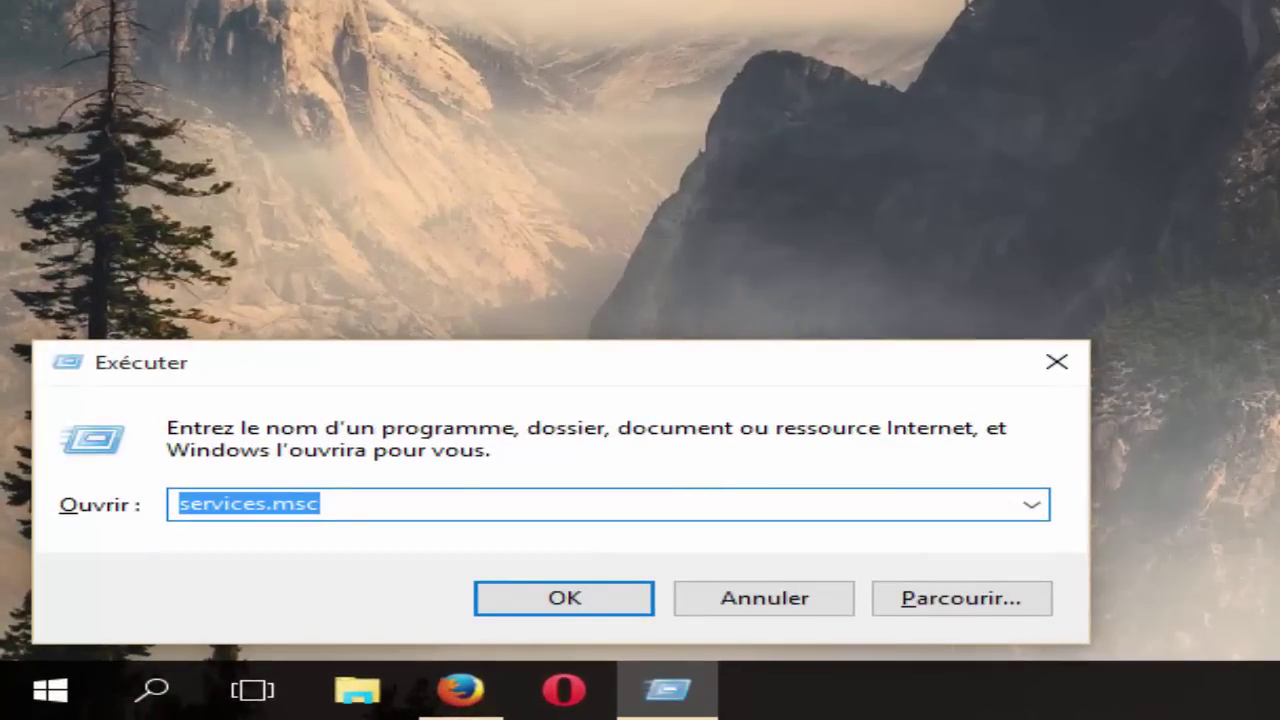
type("regedit")
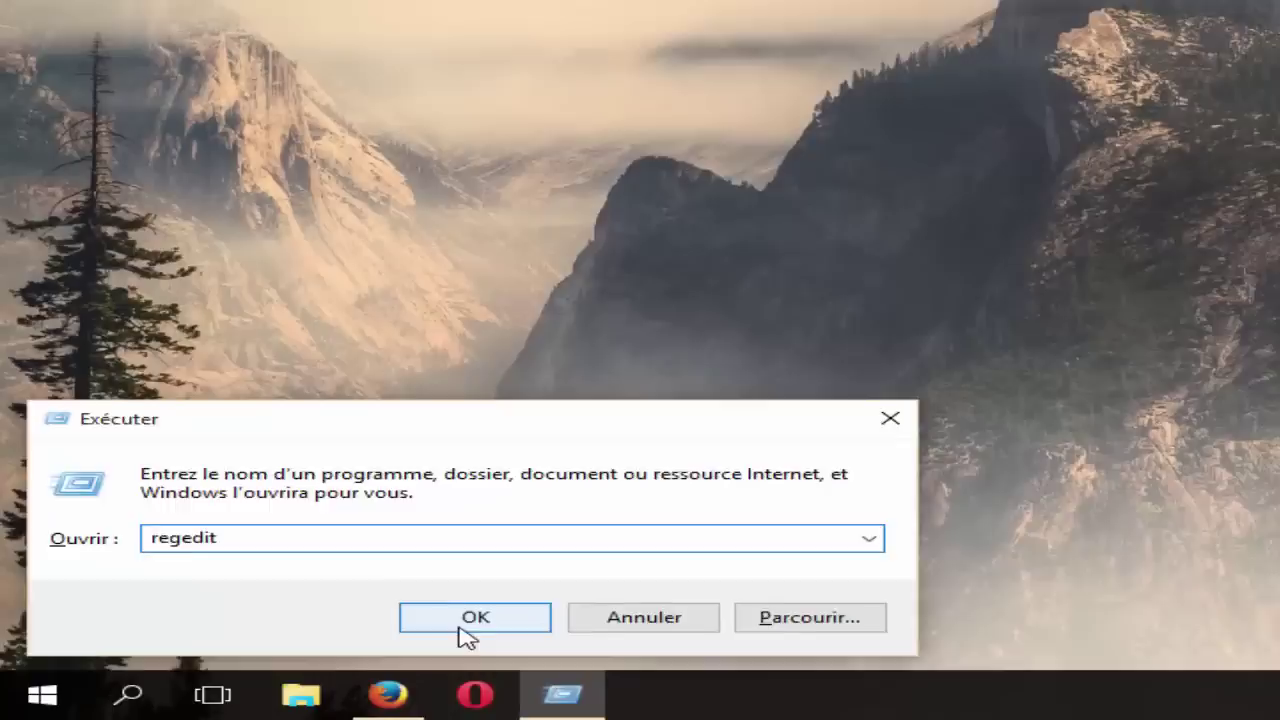
left_click(556, 604)
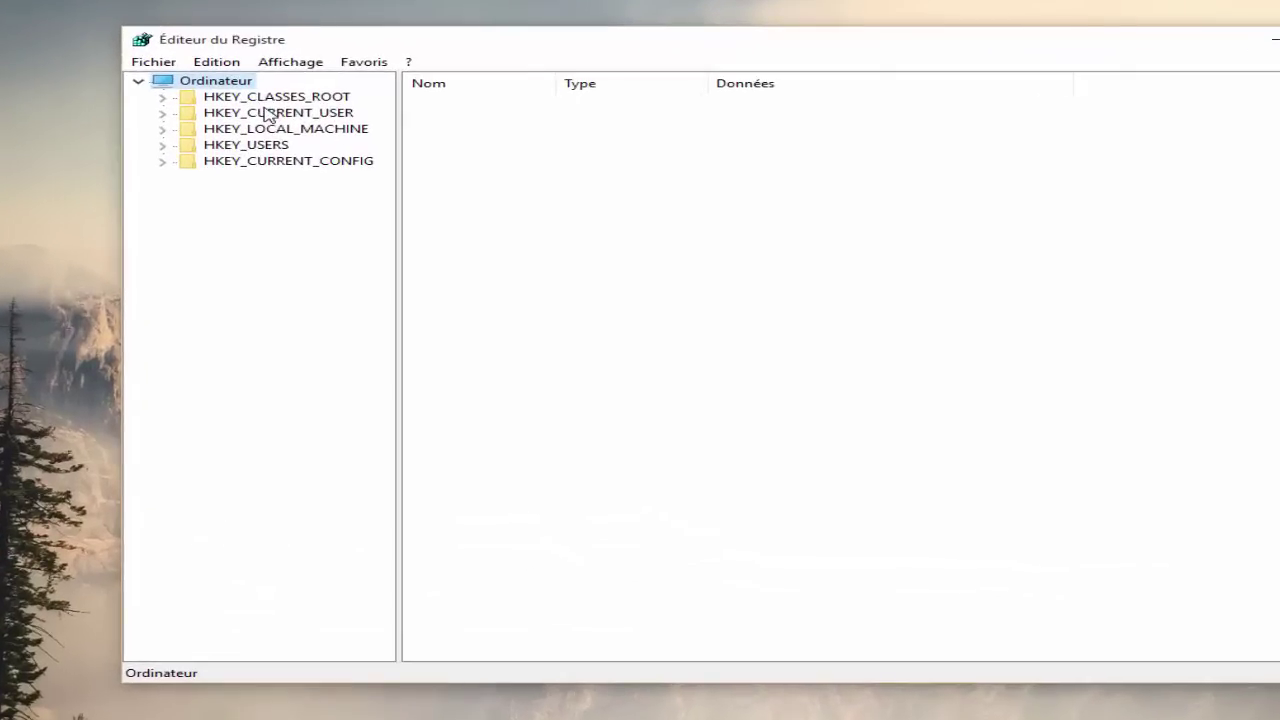
Go to the registry key HKEY_LOCAL_MACHINE\SOFTWARE\Policies\Microsoft\Windows\DataCollection.
left_click(163, 130)
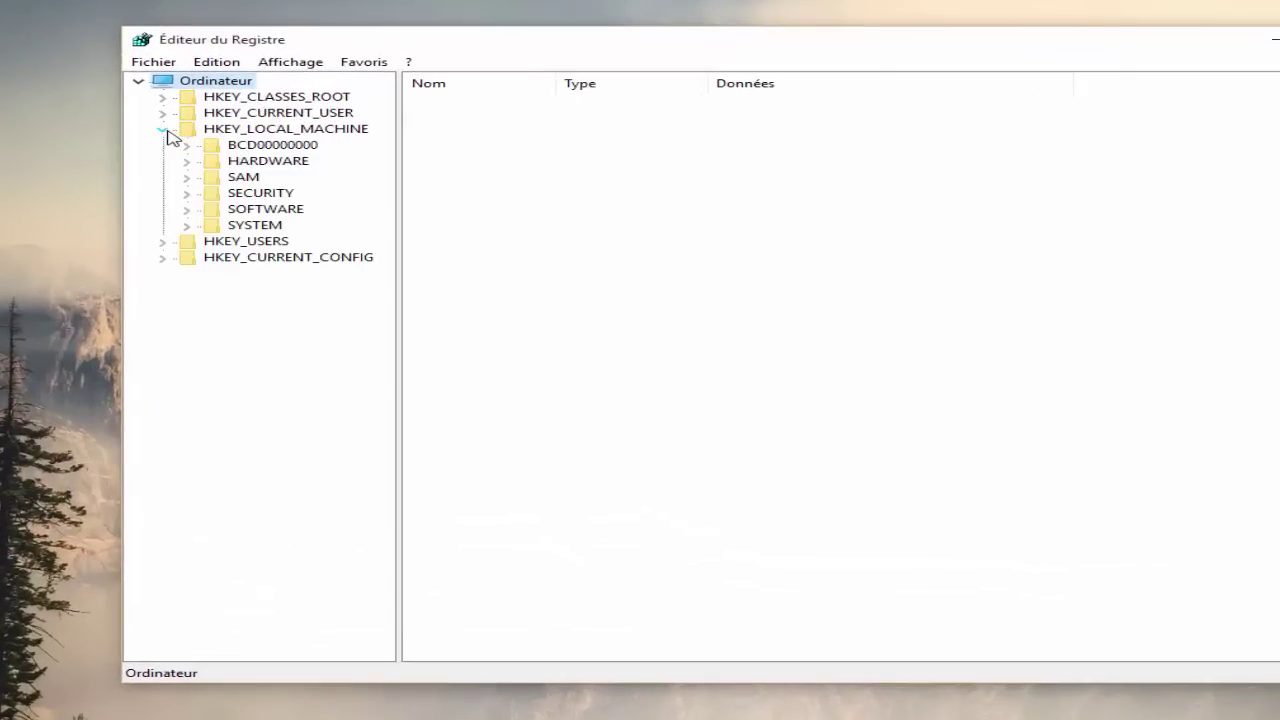
left_click(188, 211)
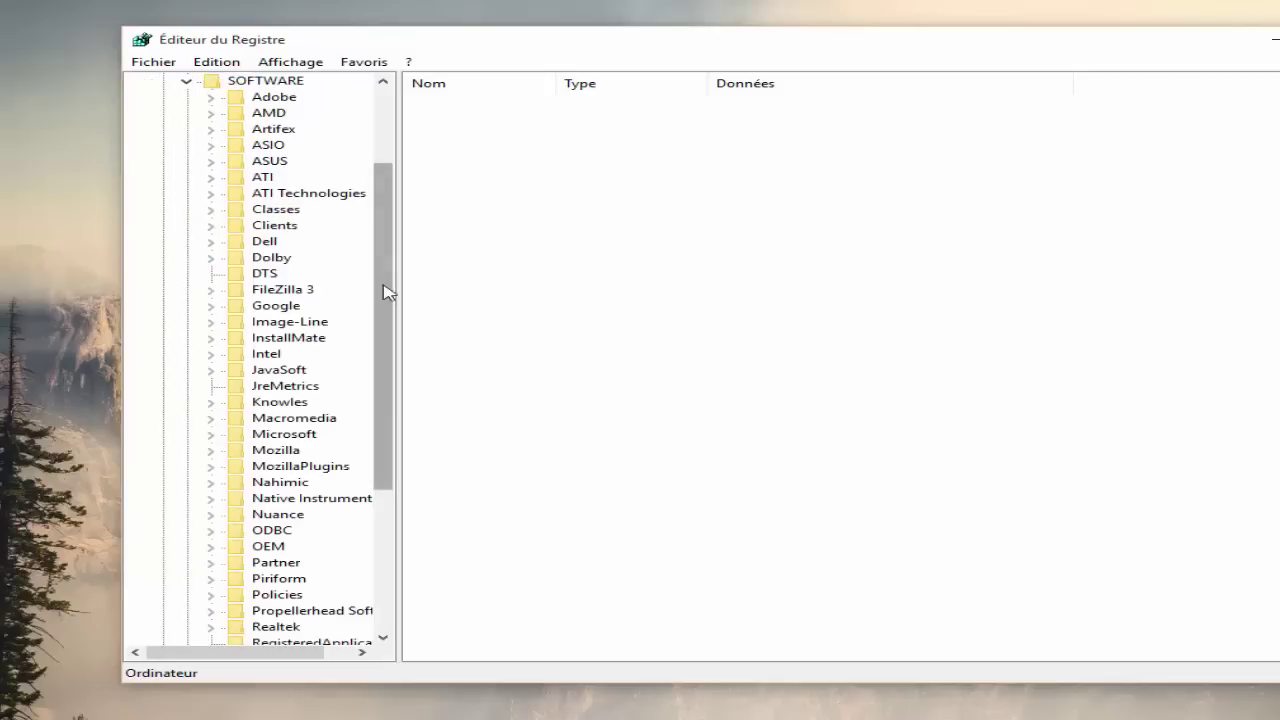
left_click(210, 595)
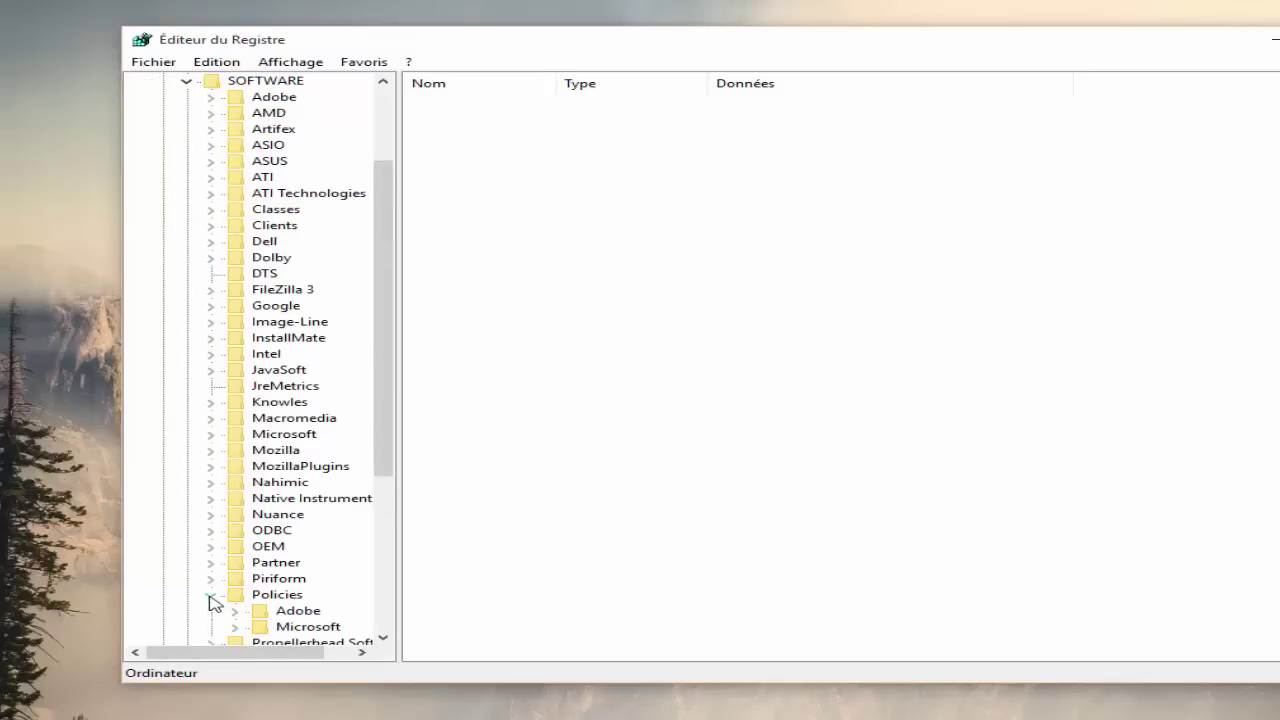
scroll(210, 580, "down", 4)
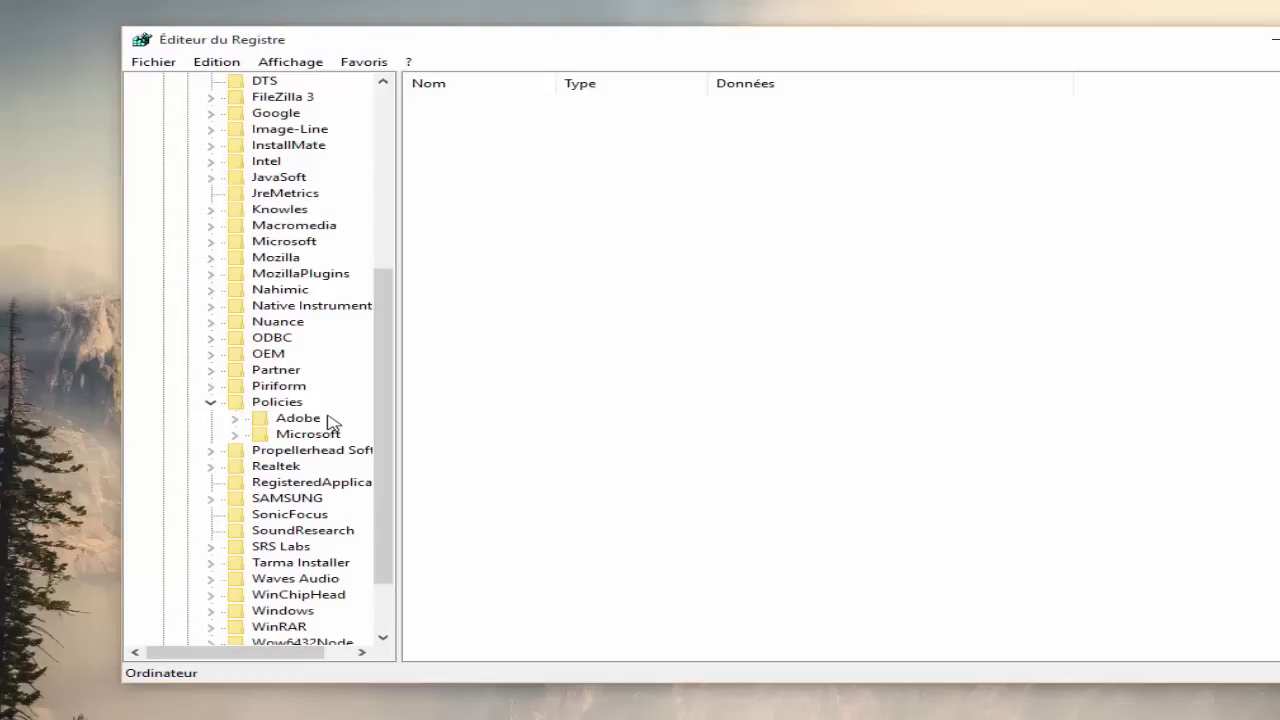
left_click(235, 434)
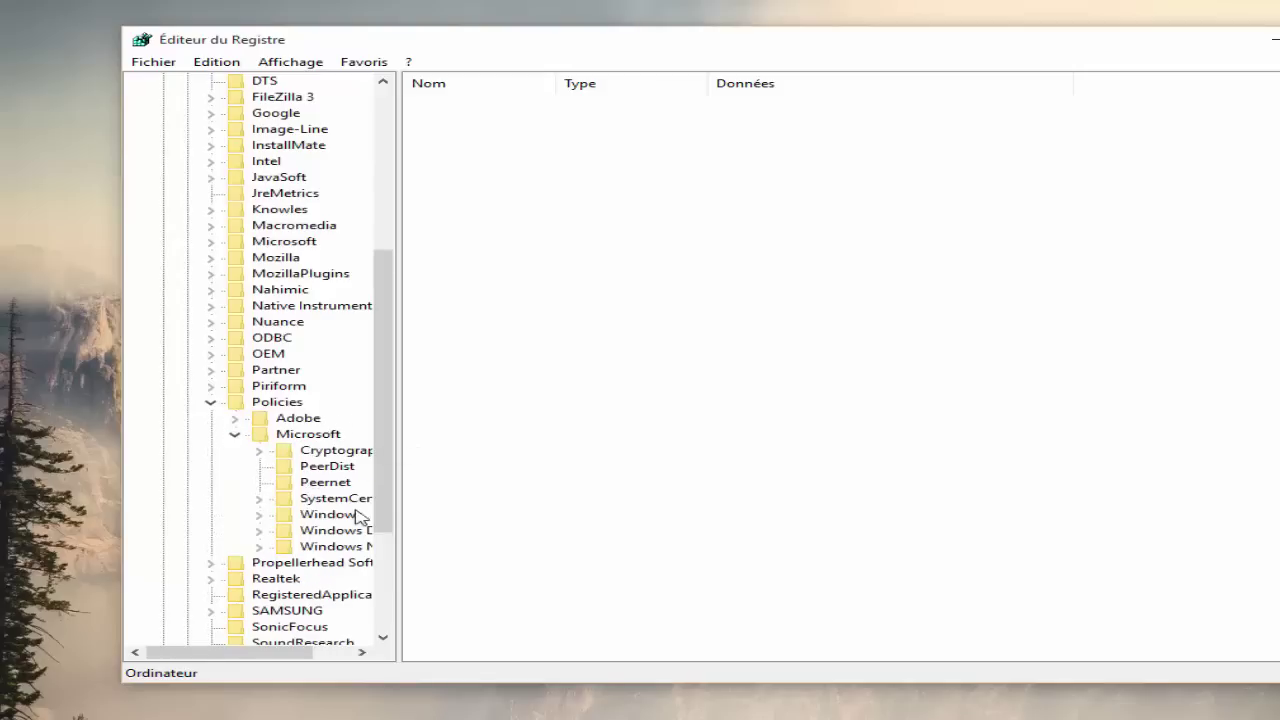
left_click_drag(246, 652, 284, 652)
left_click(203, 516)
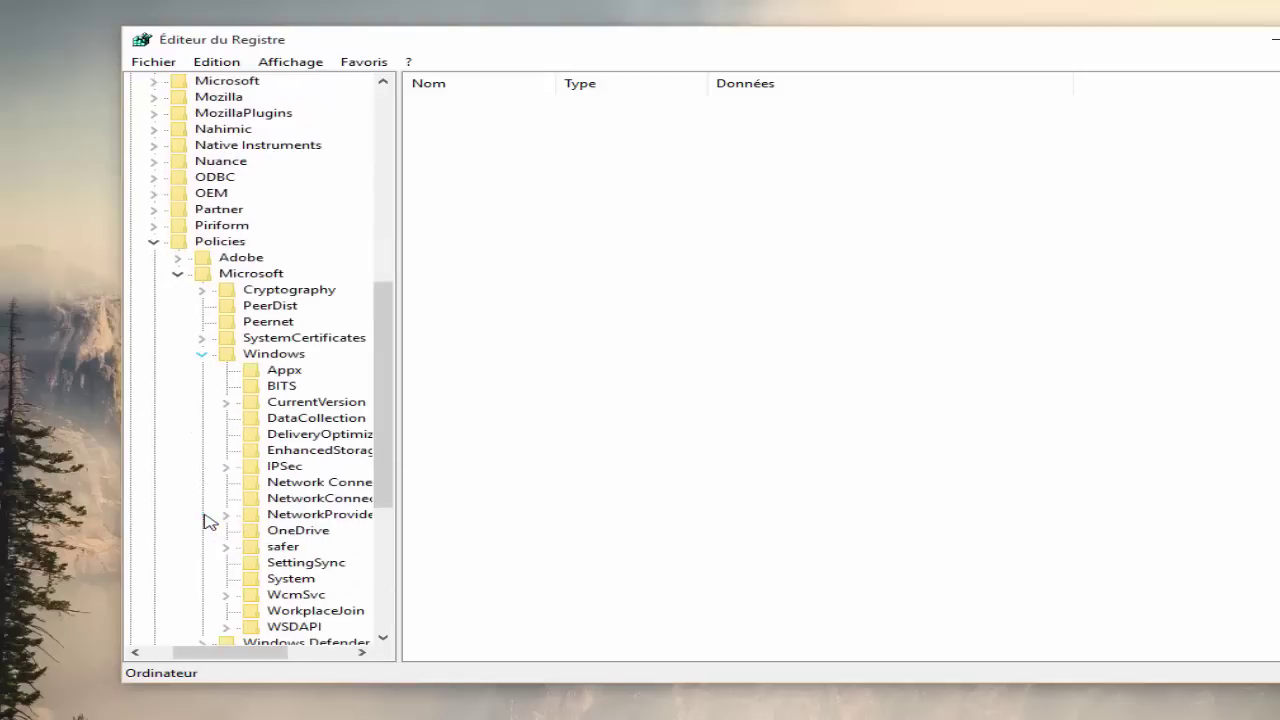
left_click(290, 423)
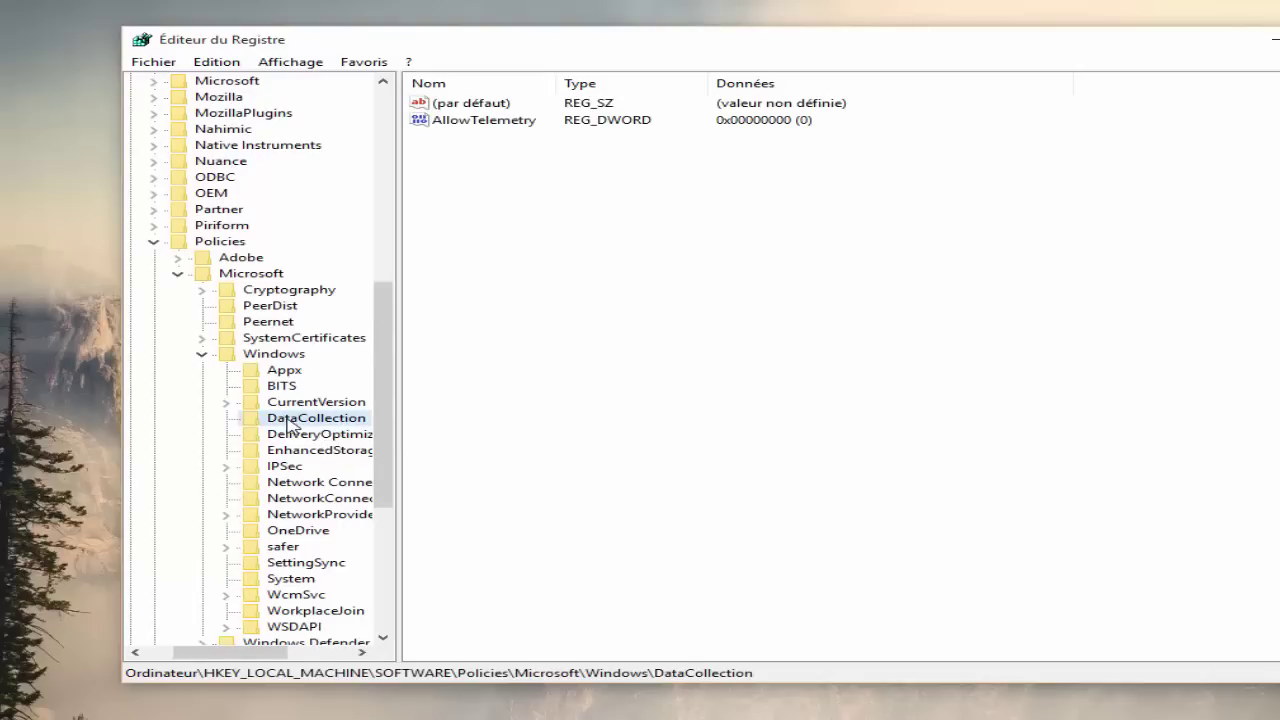
Delete the existing AllowTelemetry value from the DataCollection key.
left_click(505, 122)
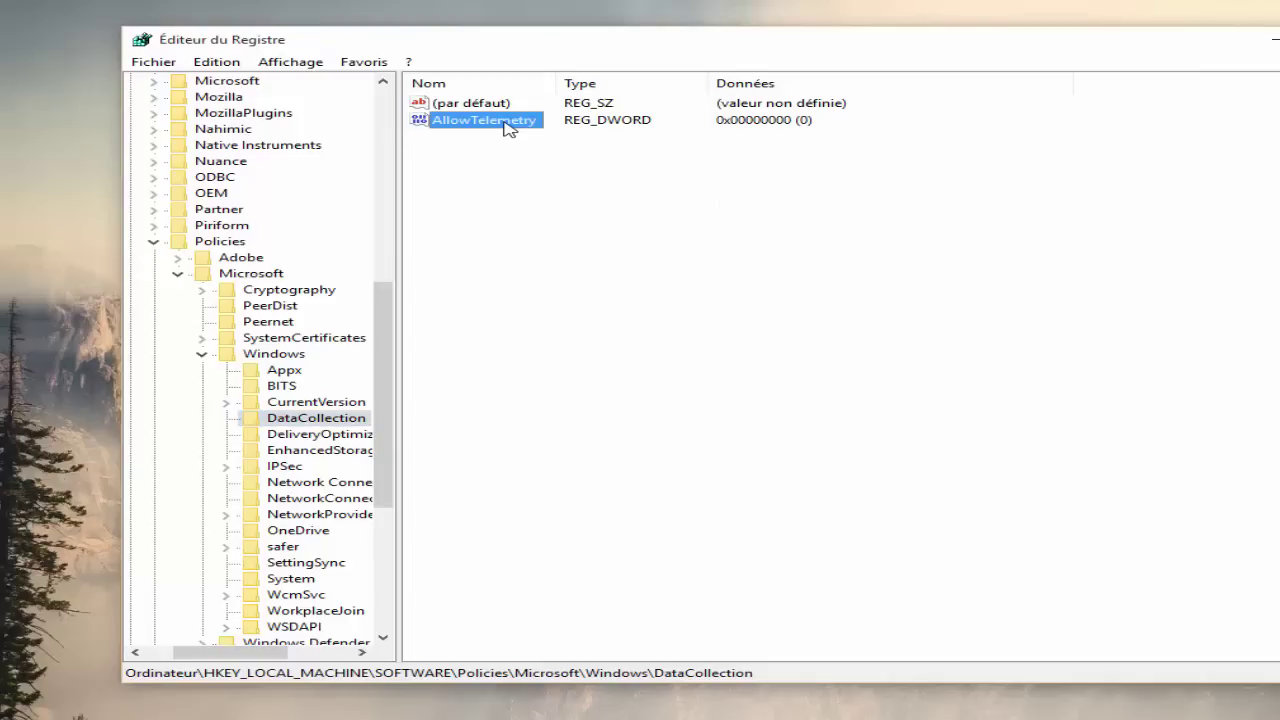
right_click(507, 125)
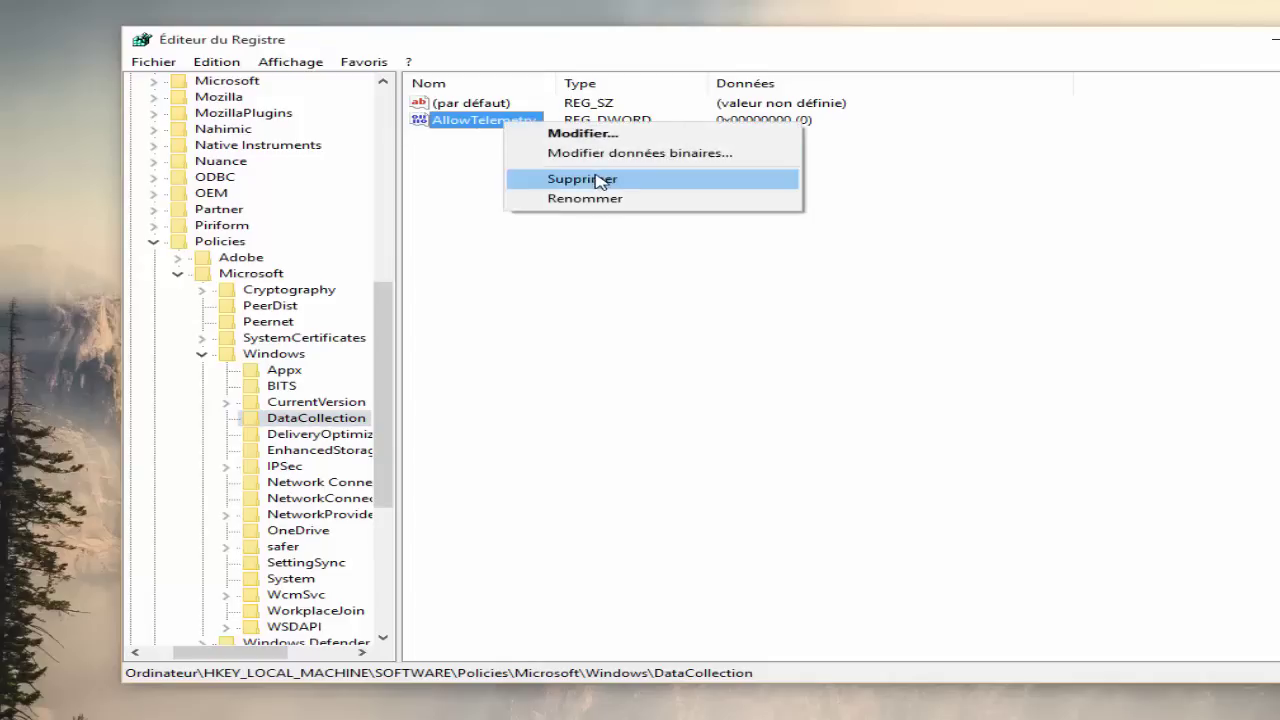
left_click(560, 178)
left_click(945, 325)
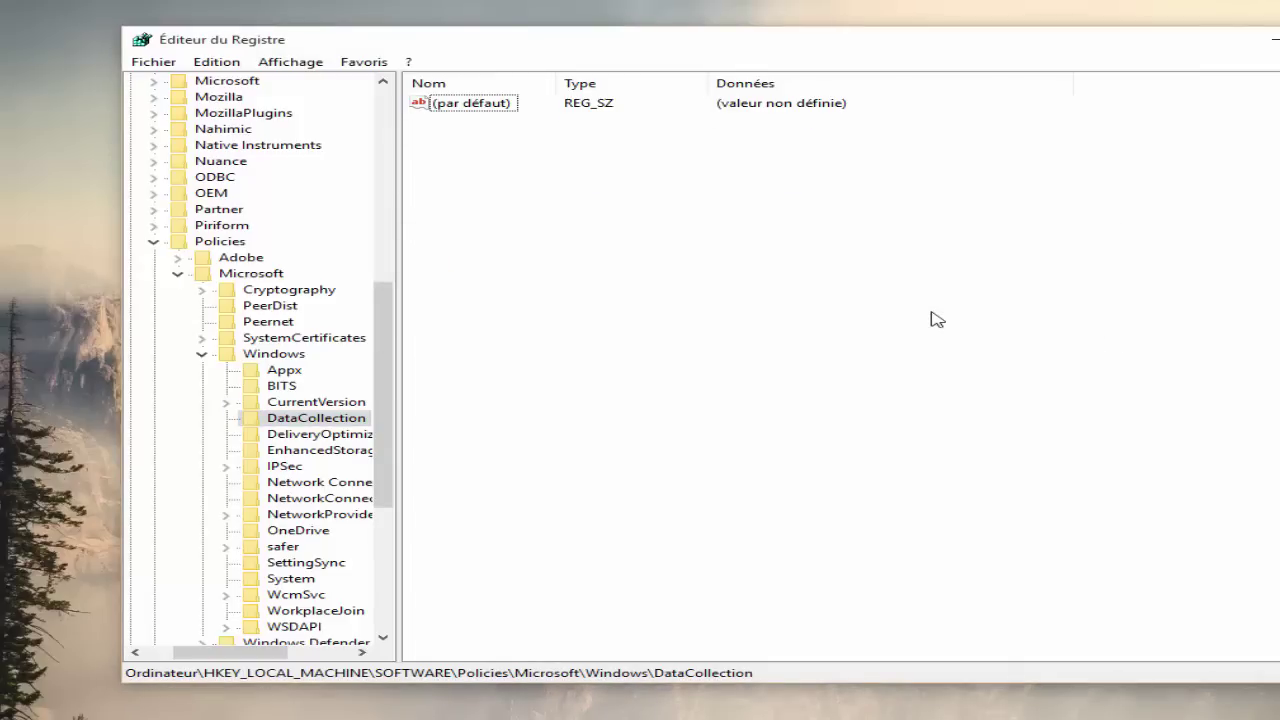
Create a new 32-bit DWORD value named AllowTelemetry in the DataCollection key.
left_click(258, 418)
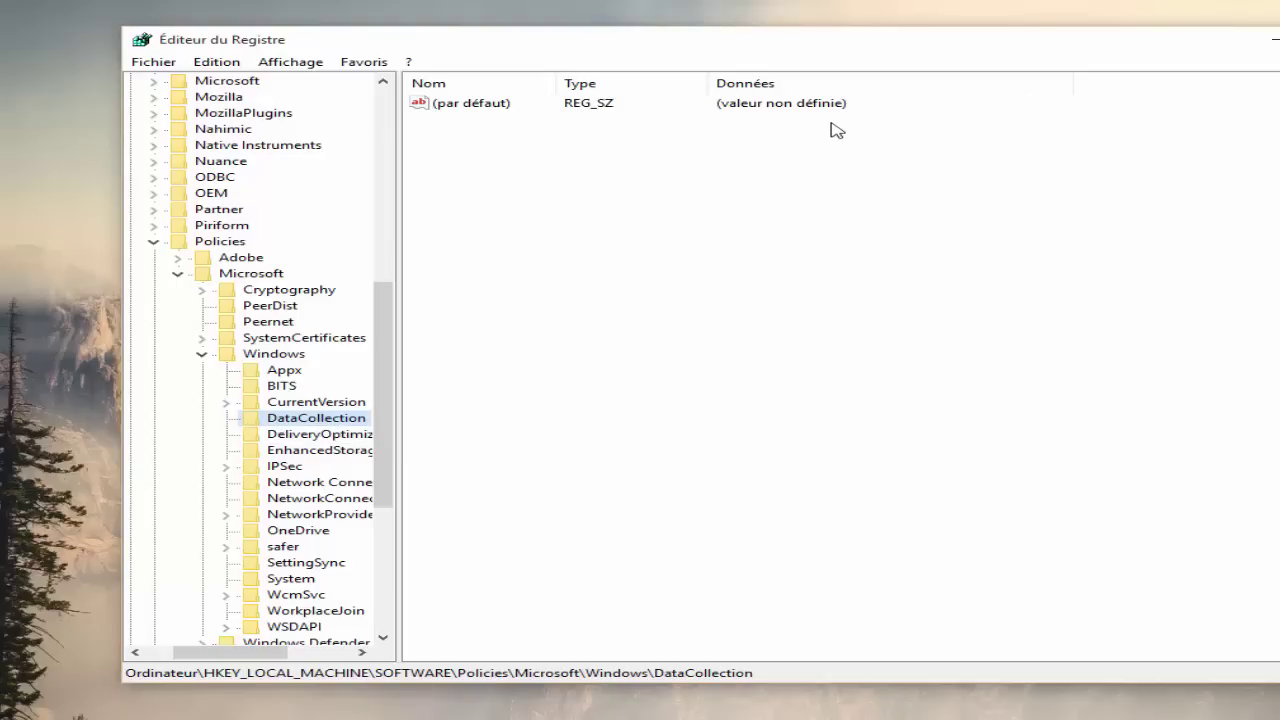
right_click(500, 201)
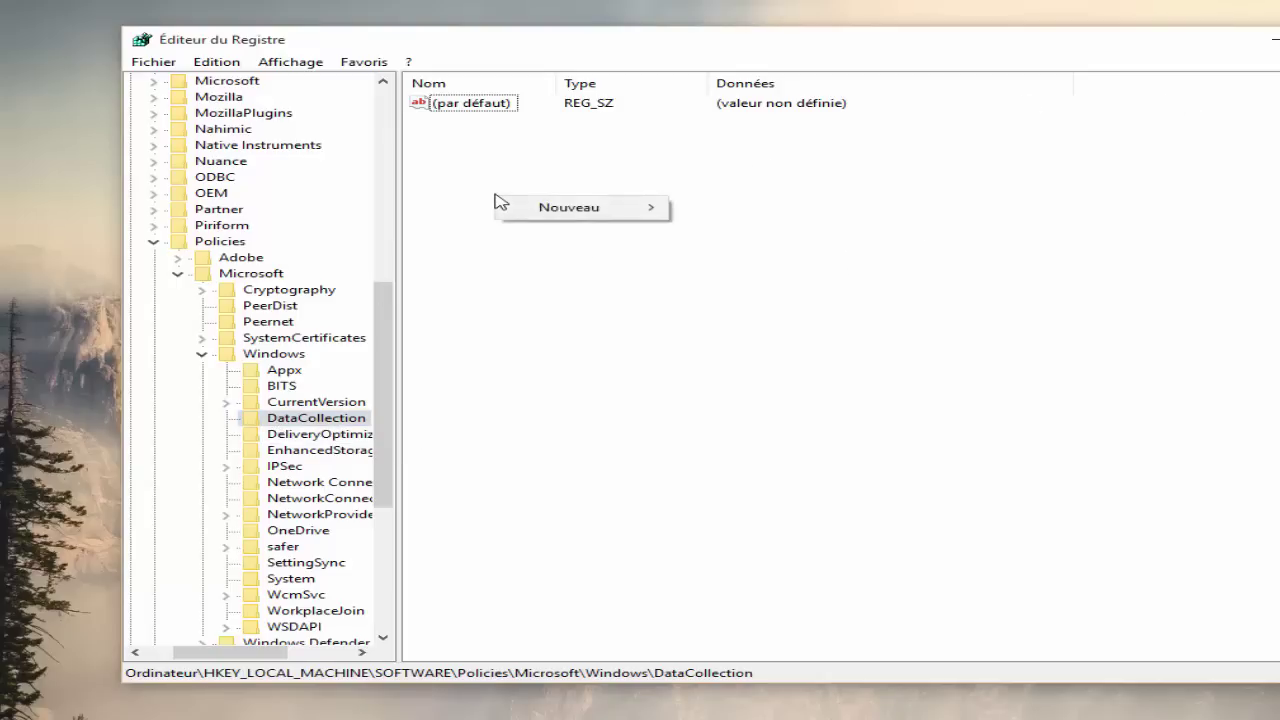
mouse_move(543, 210)
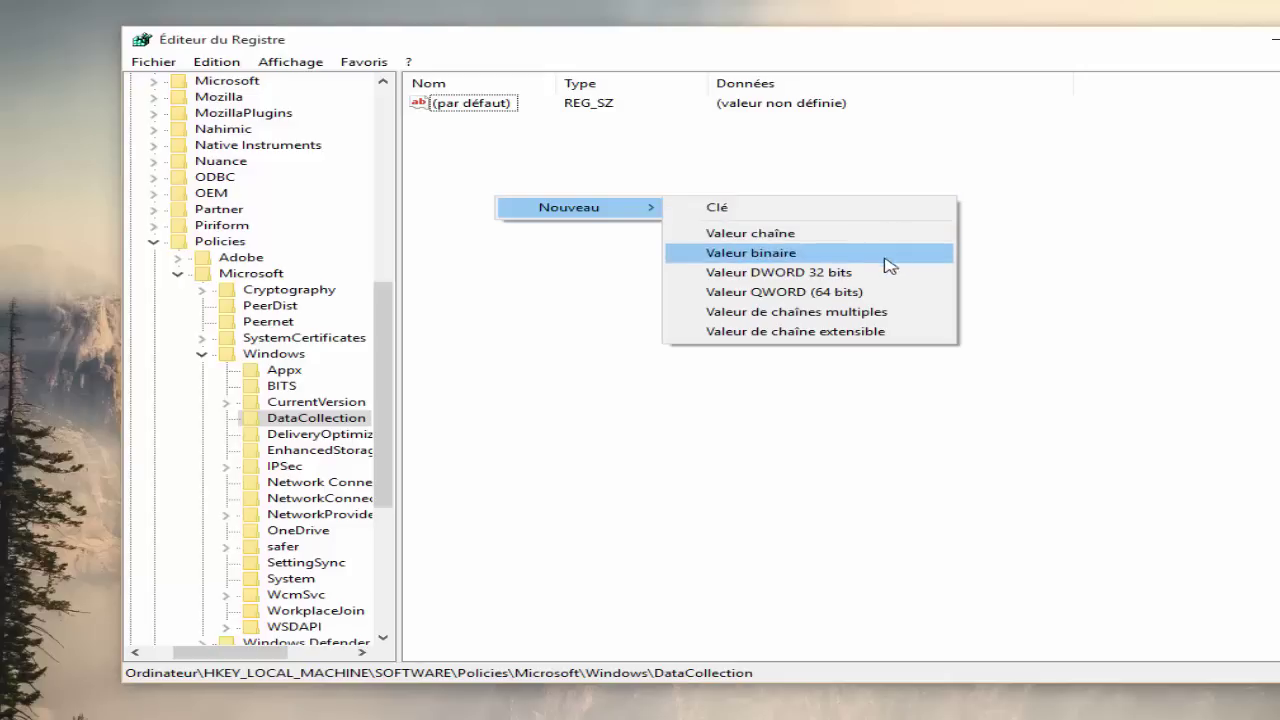
left_click(858, 274)
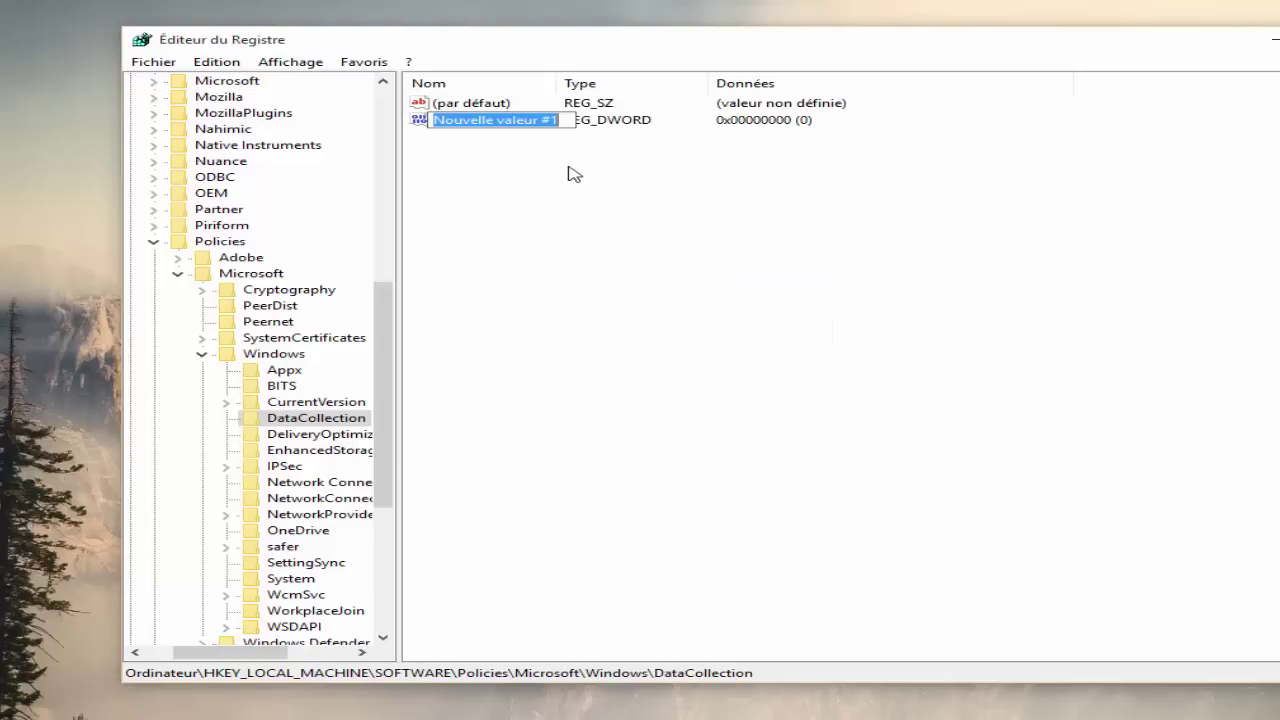
type("Allow")
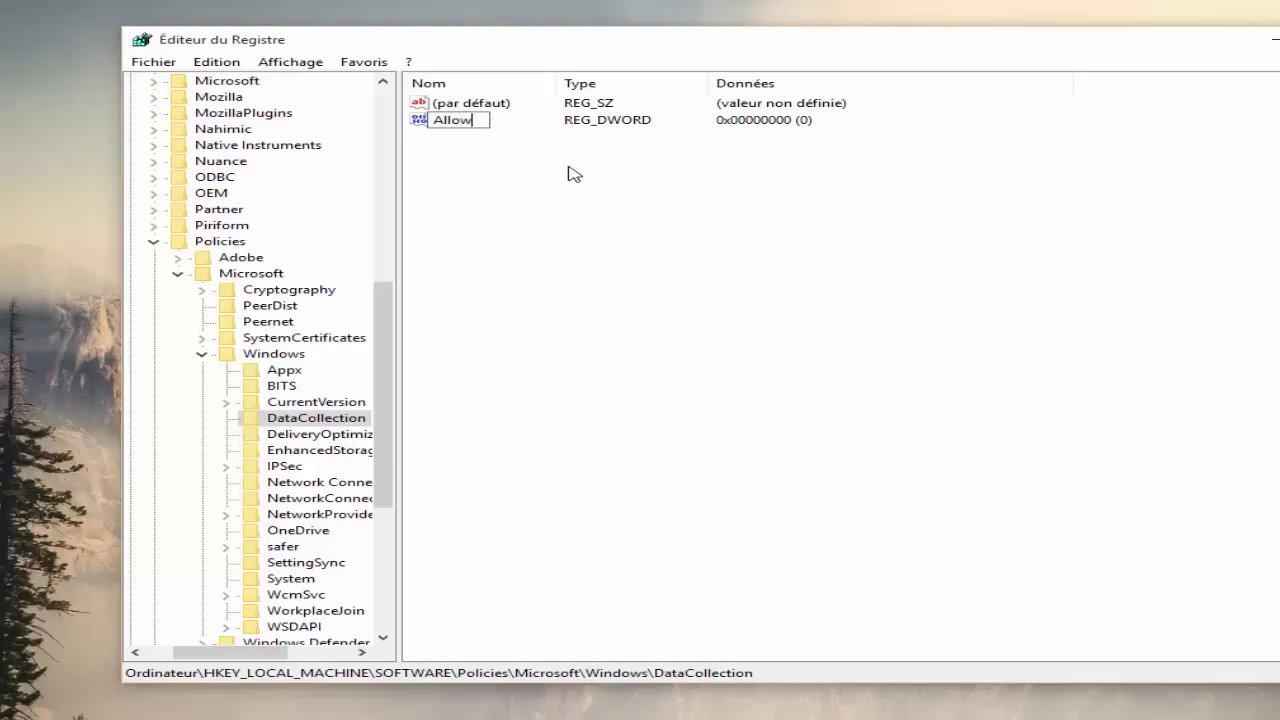
type("Telemetry")
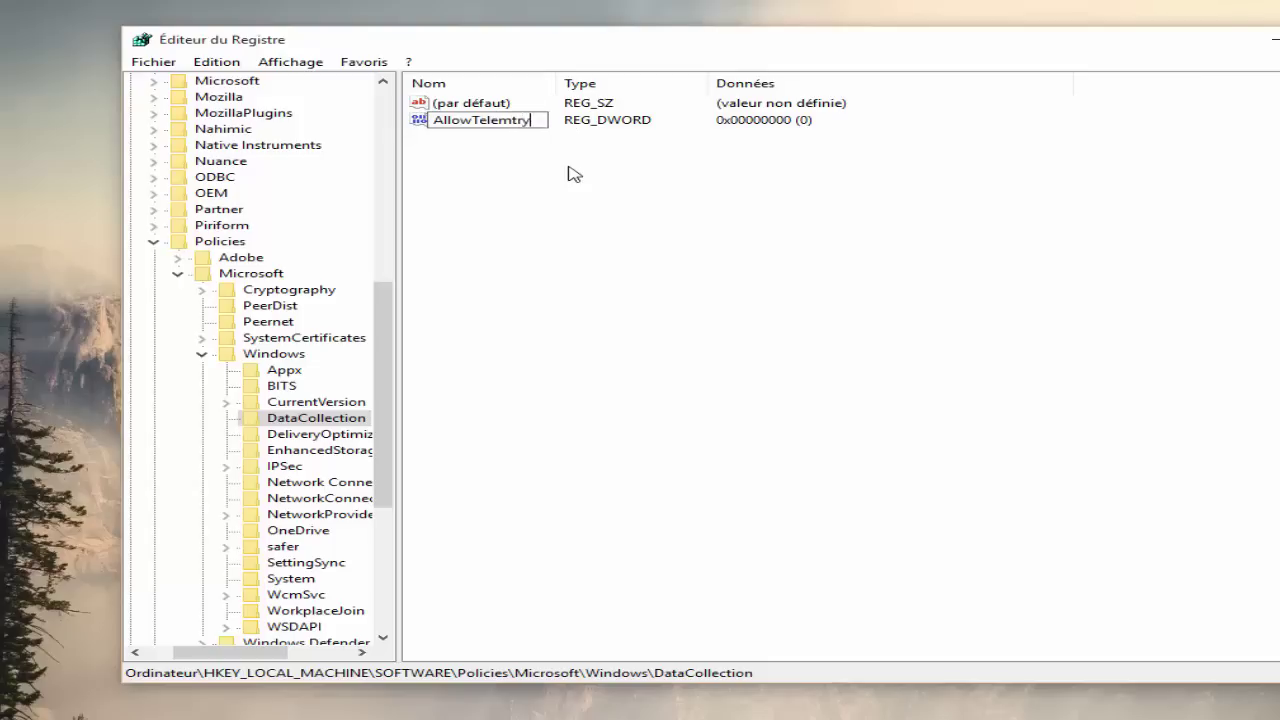
key("BackSpace")
key("BackSpace")
key("BackSpace")
type("etry")
key("Return")
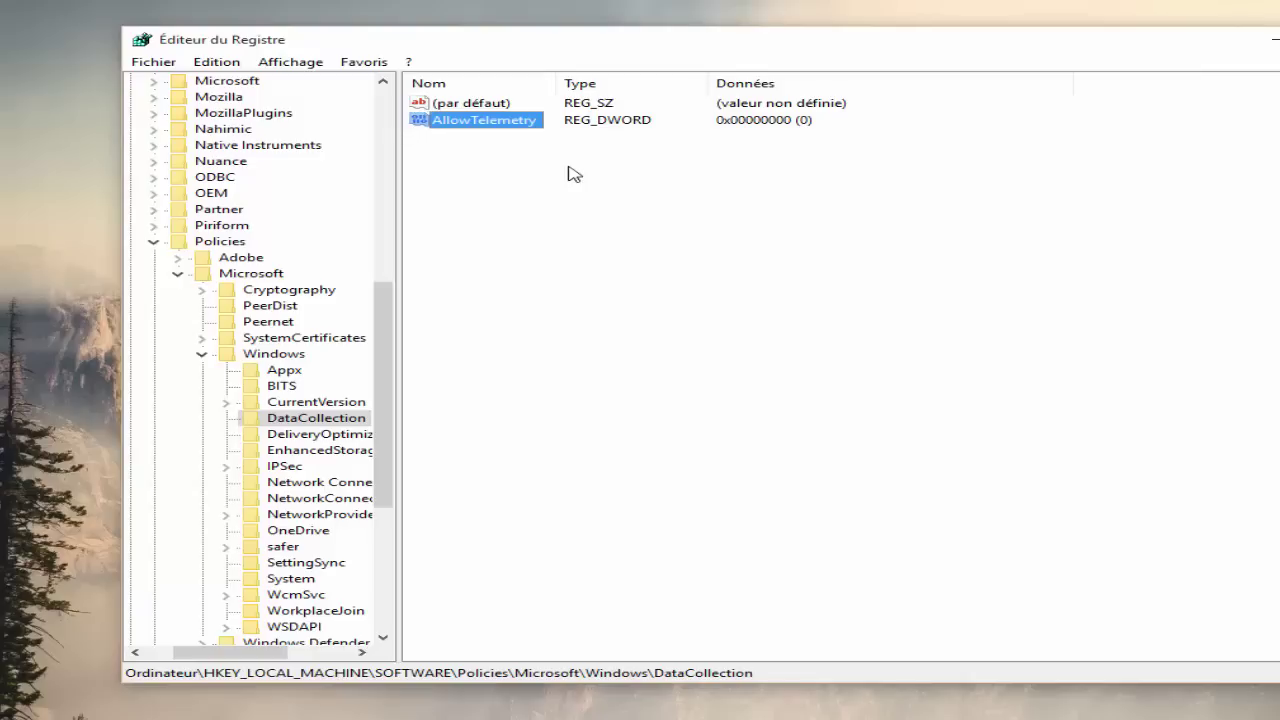
Set the AllowTelemetry value data to 0 and confirm it.
double_click(517, 122)
left_click_drag(500, 126, 1011, 229)
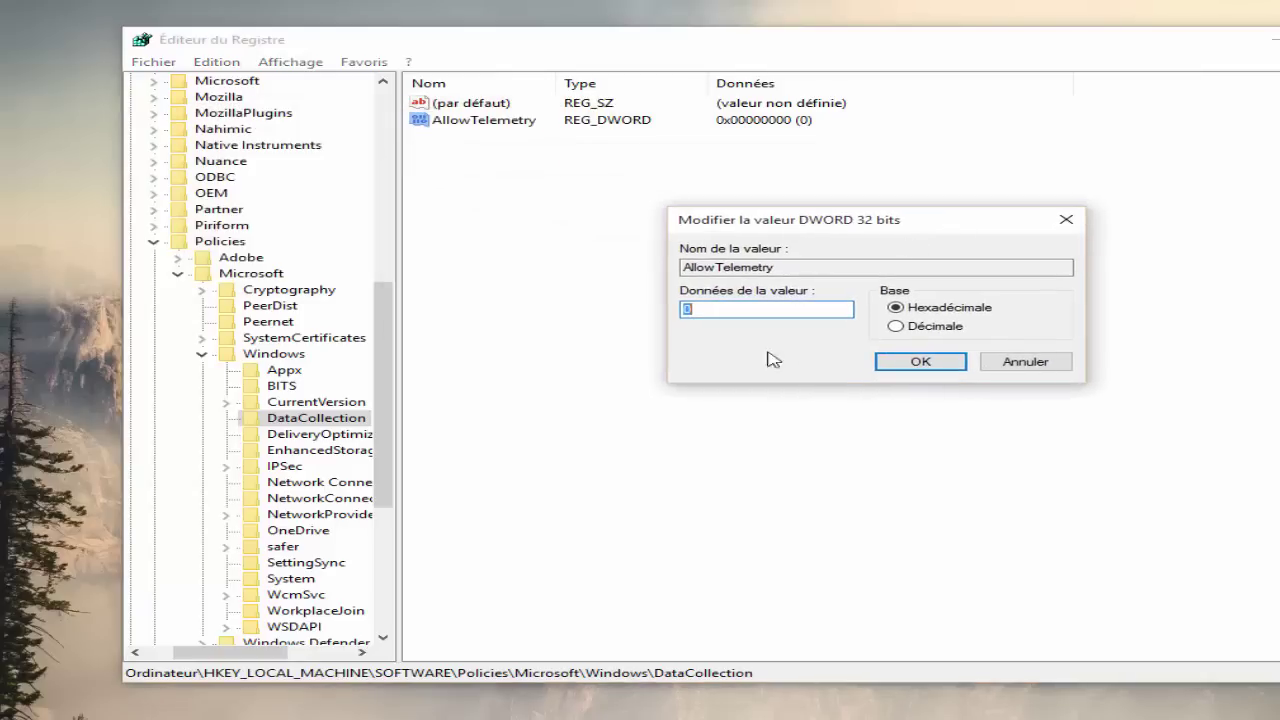
left_click(716, 310)
left_click_drag(706, 310, 674, 310)
type("0")
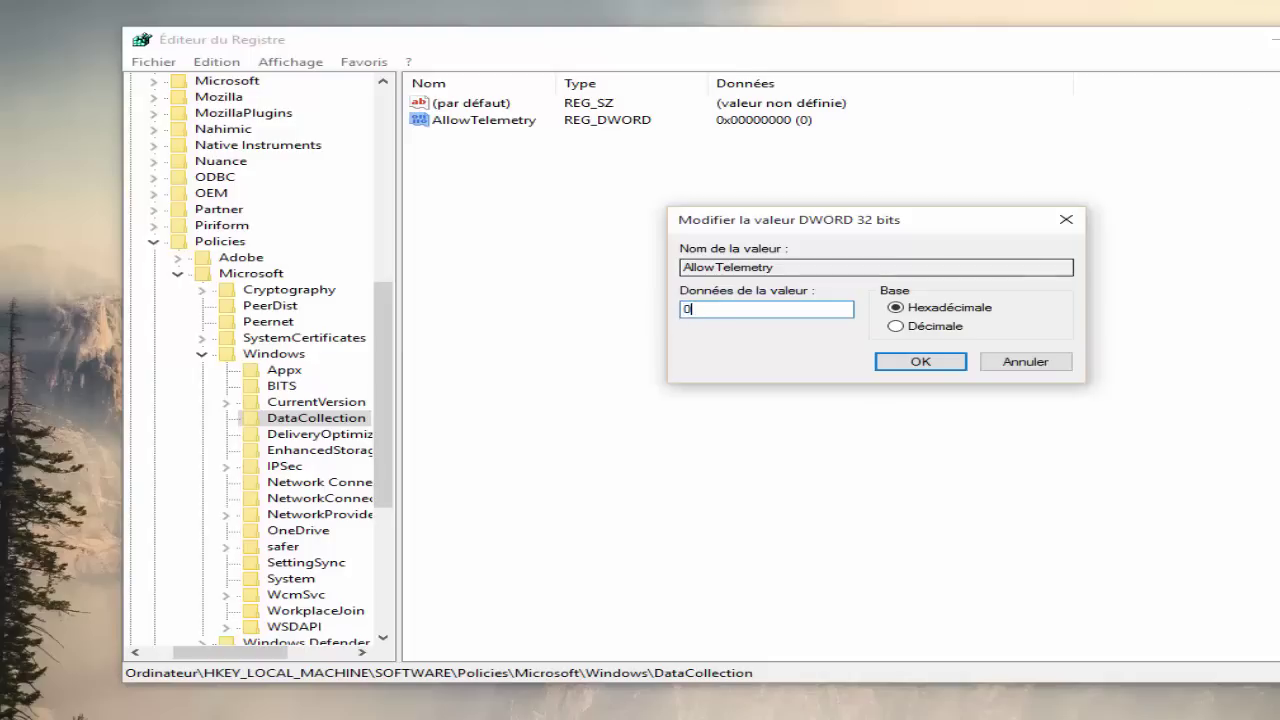
left_click(918, 362)
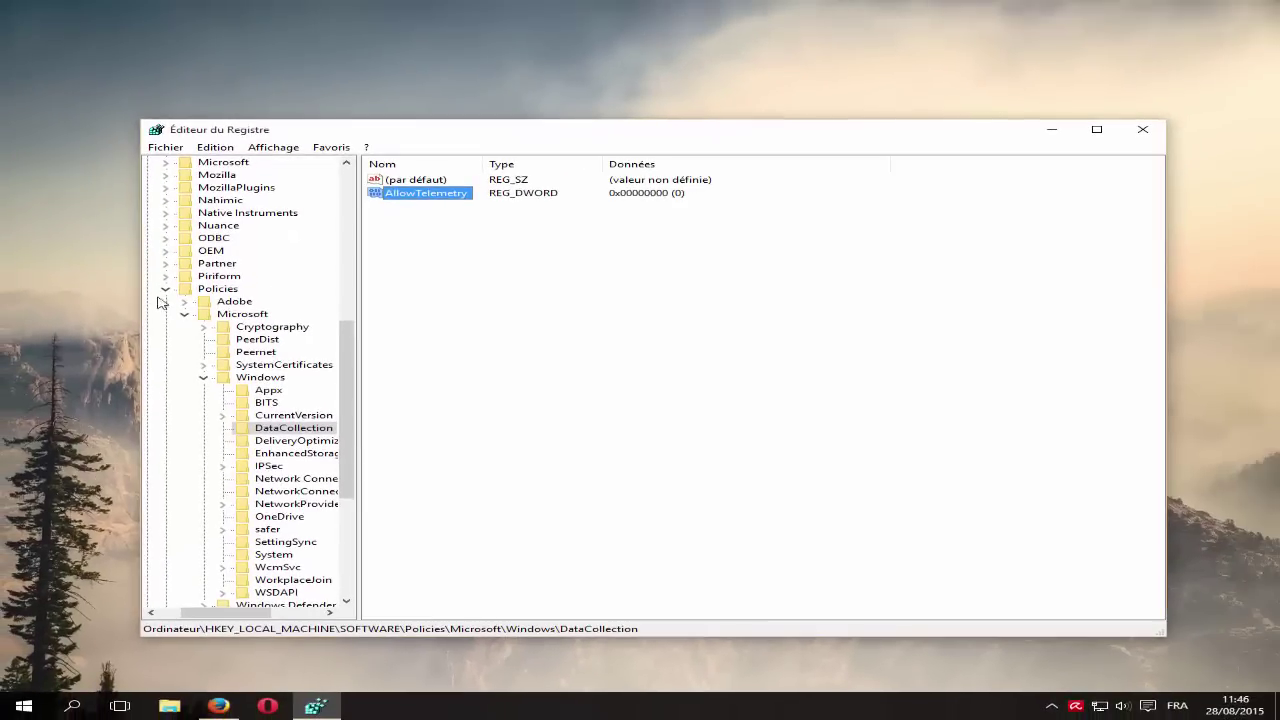
Collapse the expanded registry tree up to Ordinateur and close the Registry Editor.
left_click(204, 378)
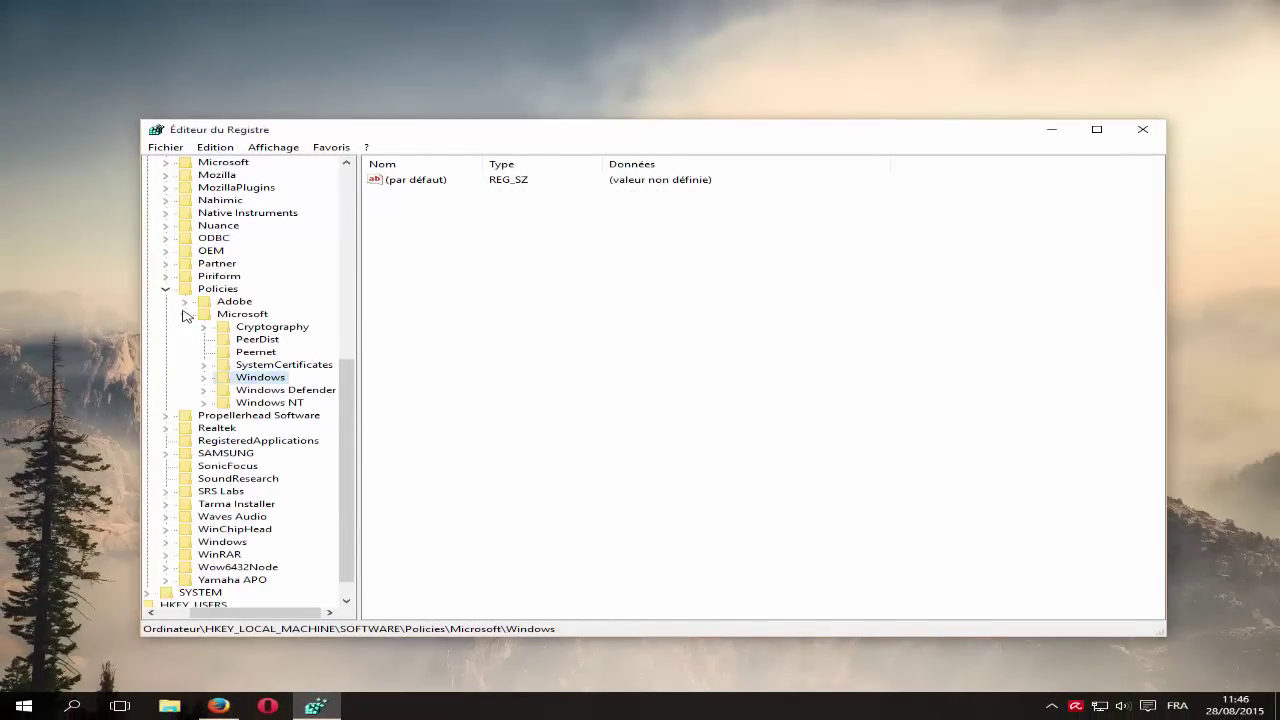
left_click(184, 314)
left_click(181, 377)
scroll(243, 190, "up", 8)
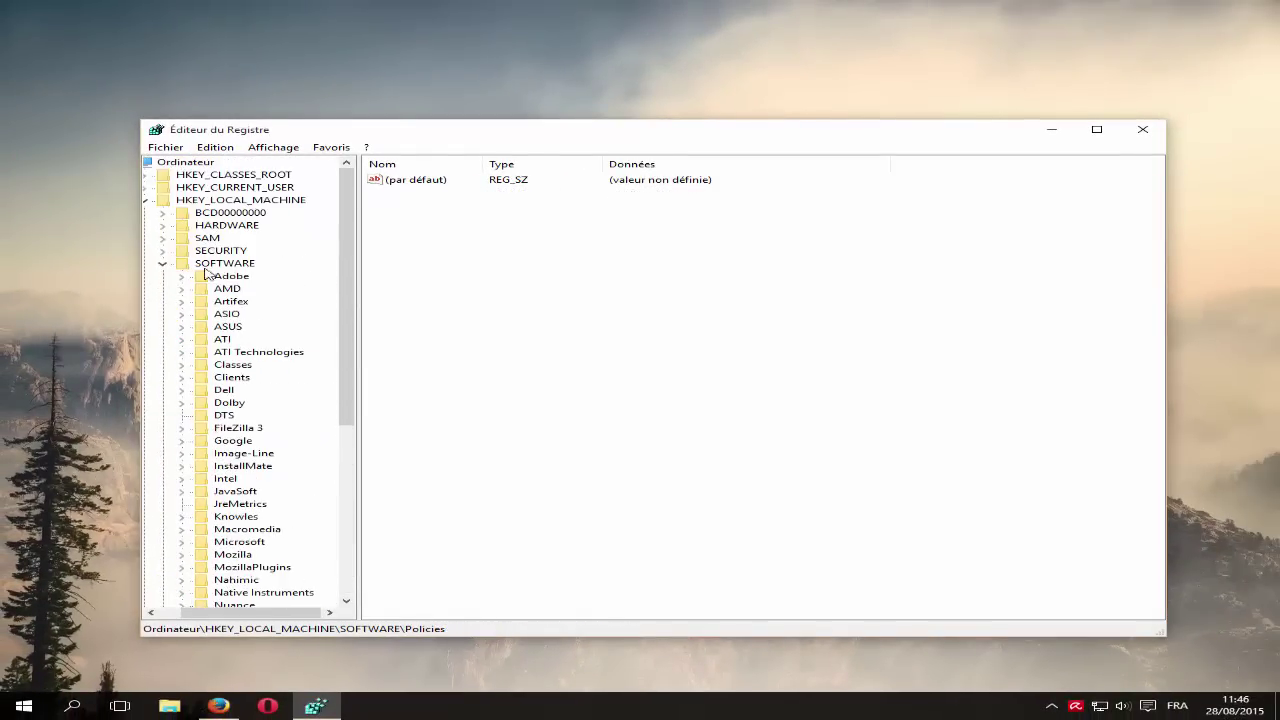
left_click(191, 263)
left_click(172, 200)
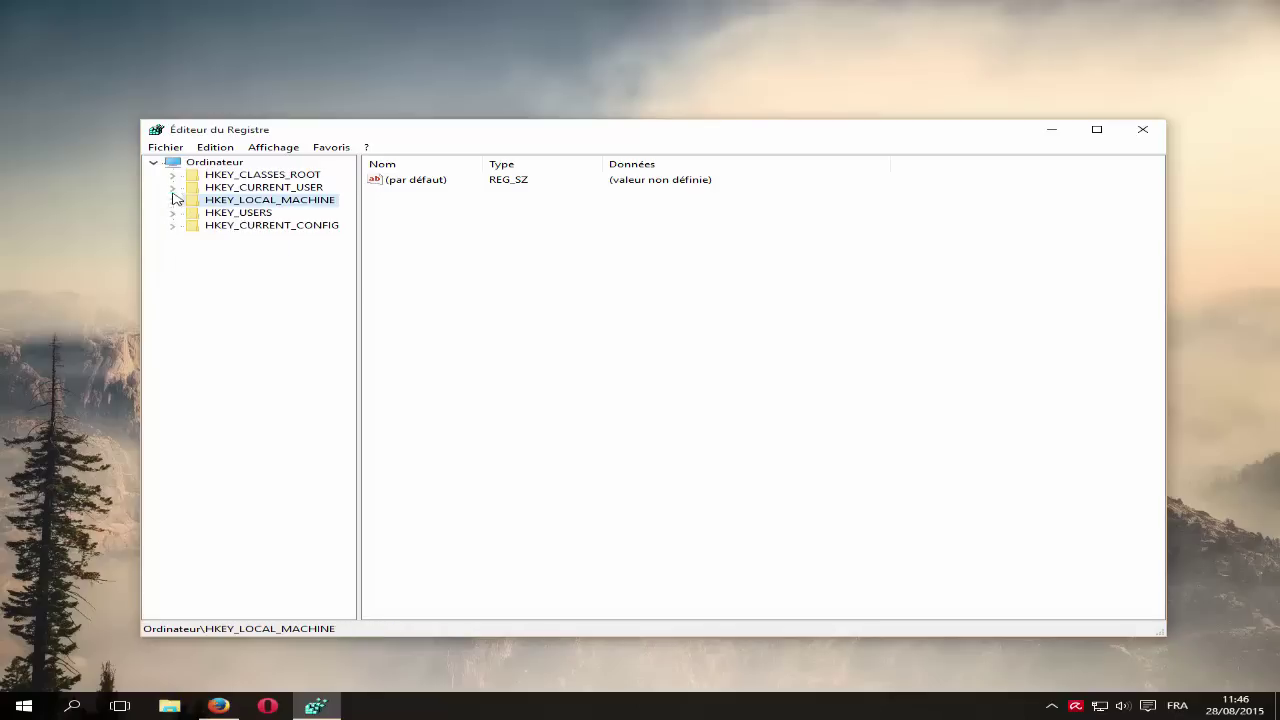
left_click(153, 162)
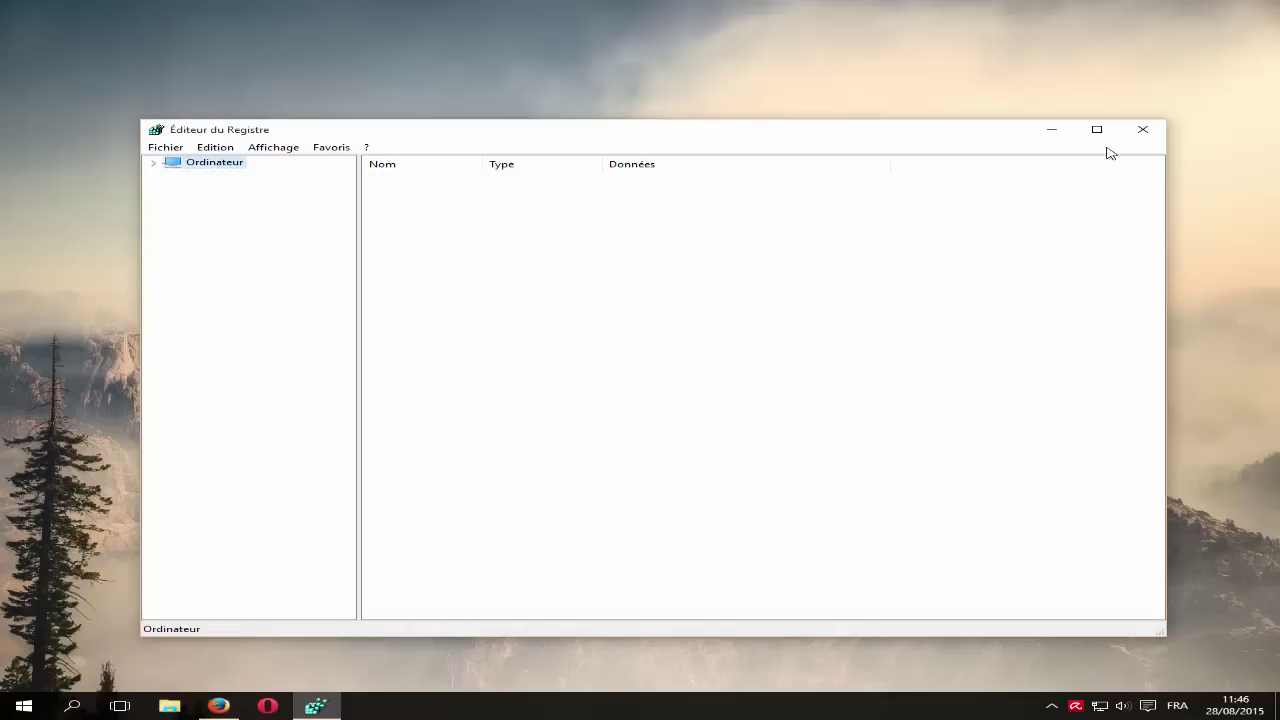
left_click(1140, 131)
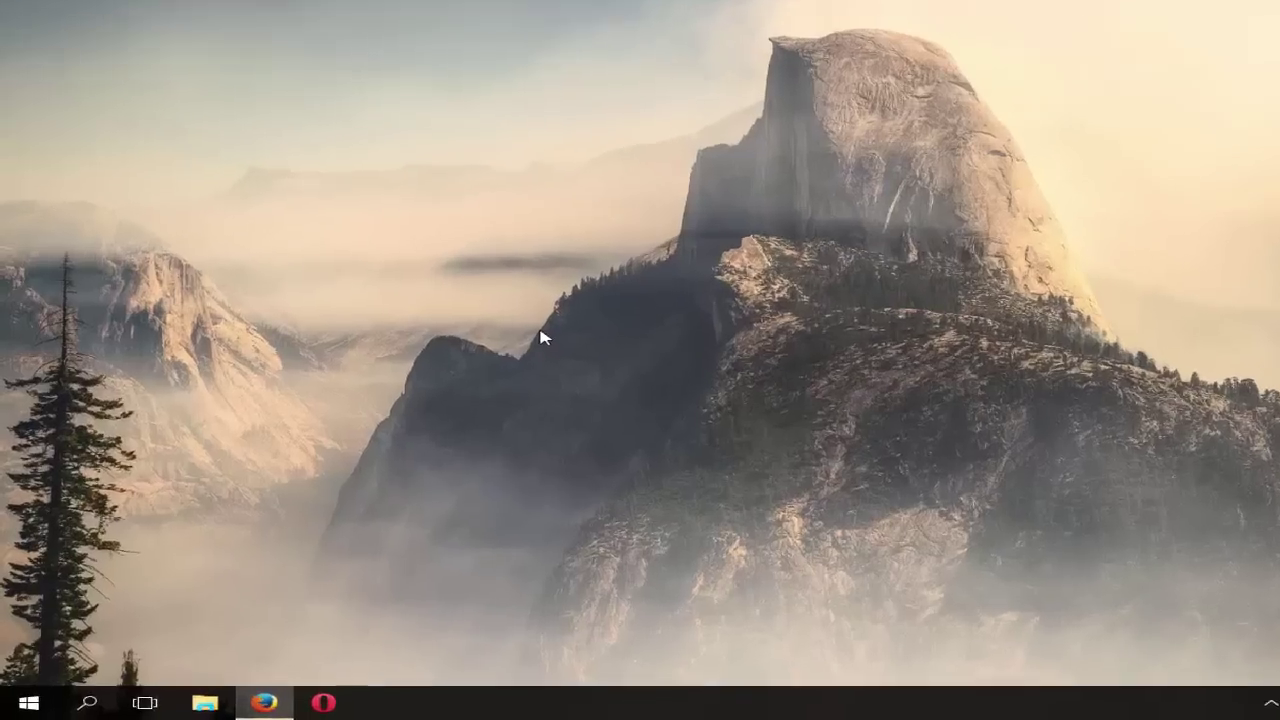
Open the Services console by running services.msc.
key("super+r")
type("services")
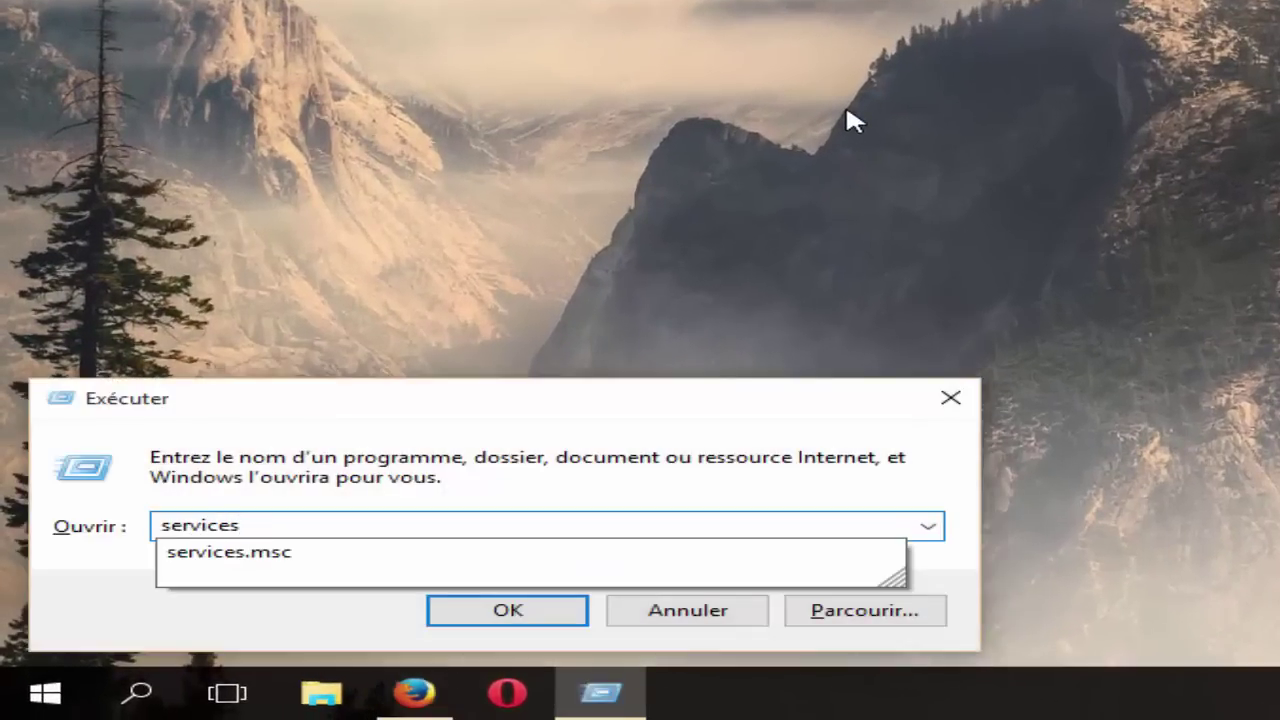
type(".msc")
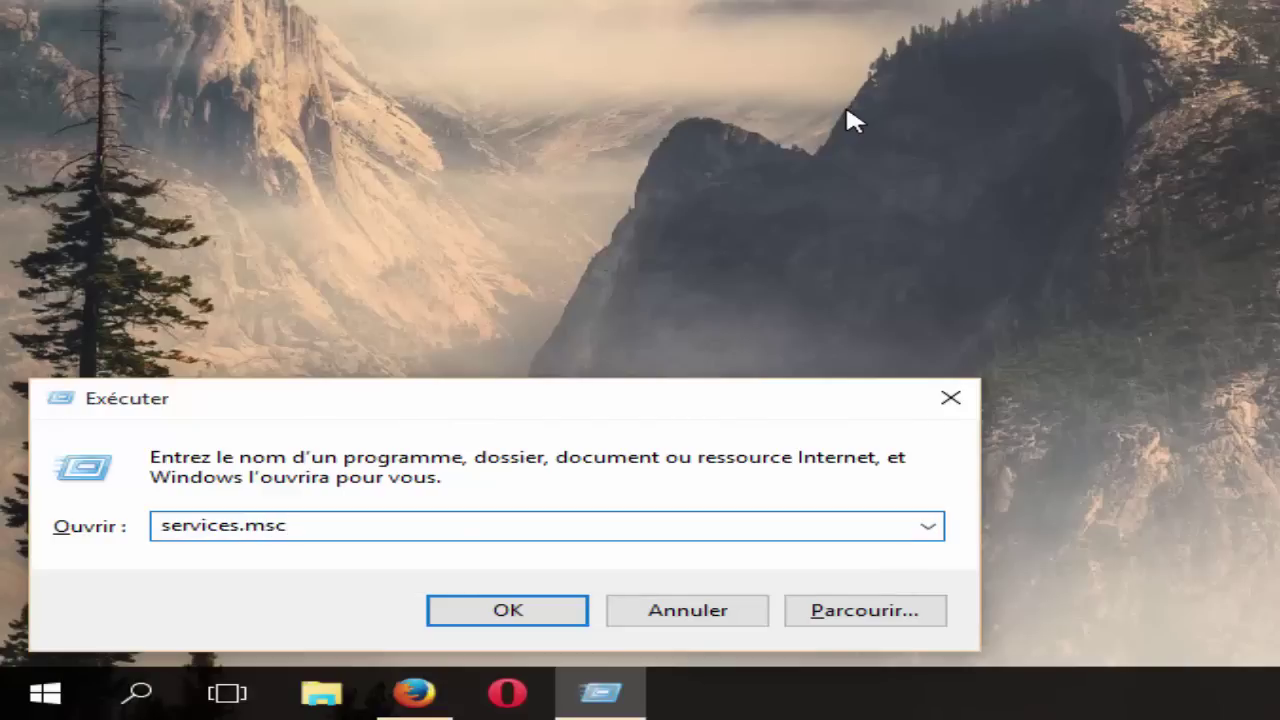
key("Return")
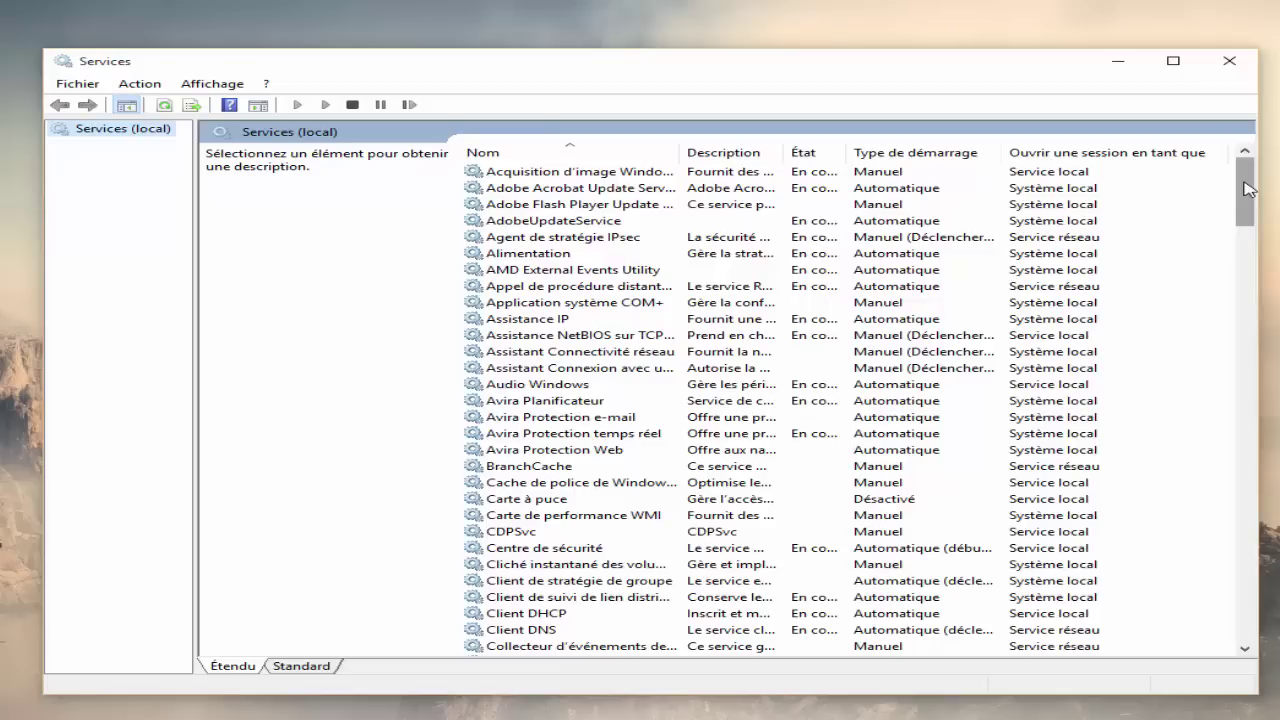
left_click_drag(1248, 190, 1244, 253)
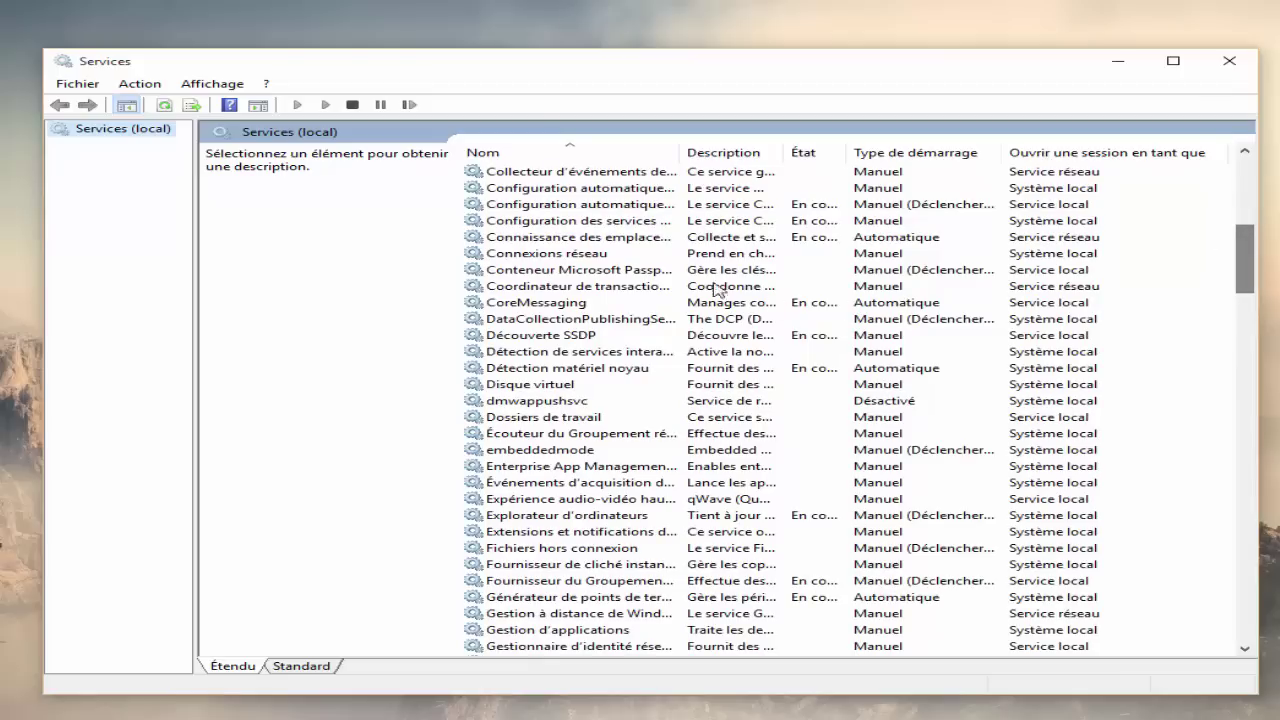
Set the startup type of the dmwappushsvc service to Désactivé, apply it and close its properties.
left_click(538, 404)
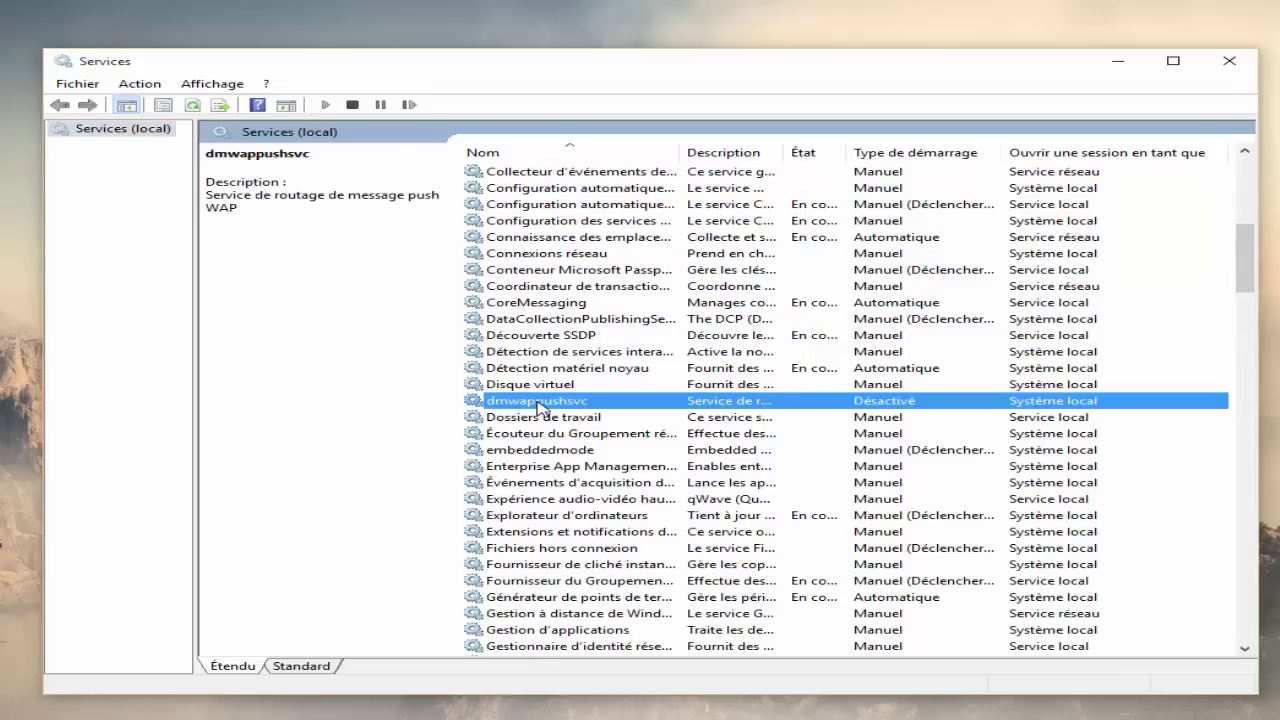
double_click(540, 405)
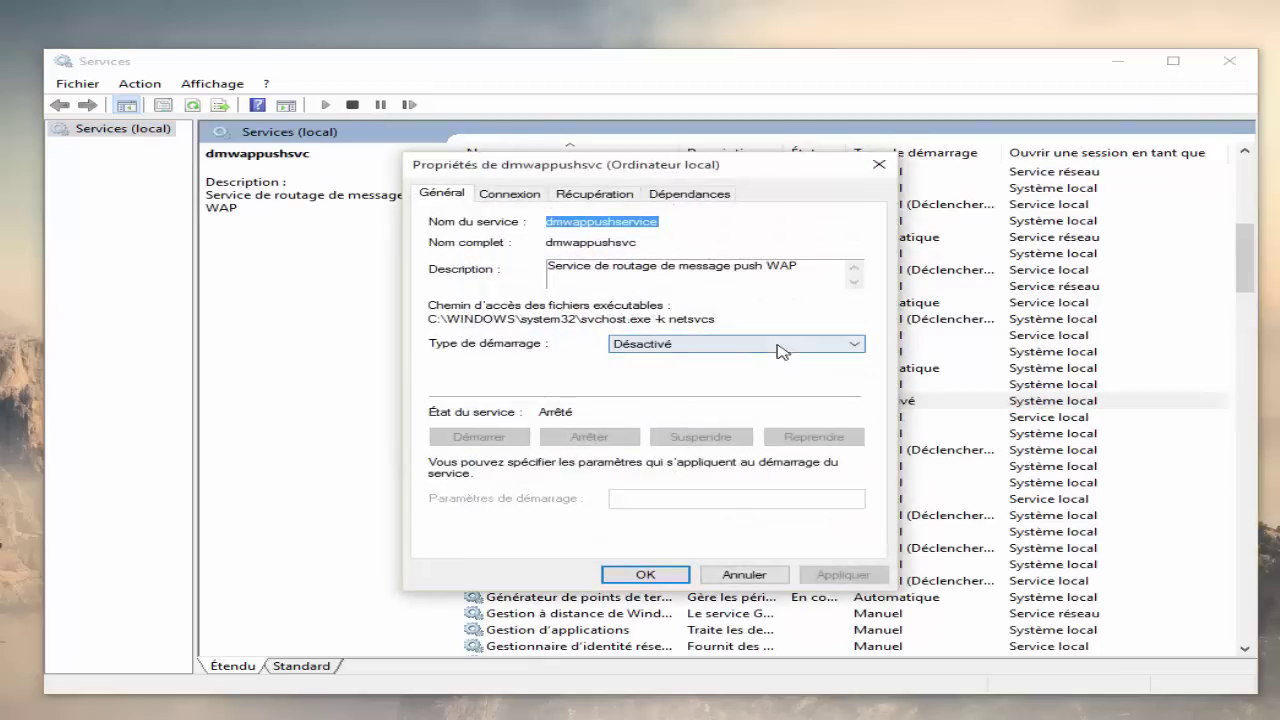
left_click(705, 343)
left_click(697, 393)
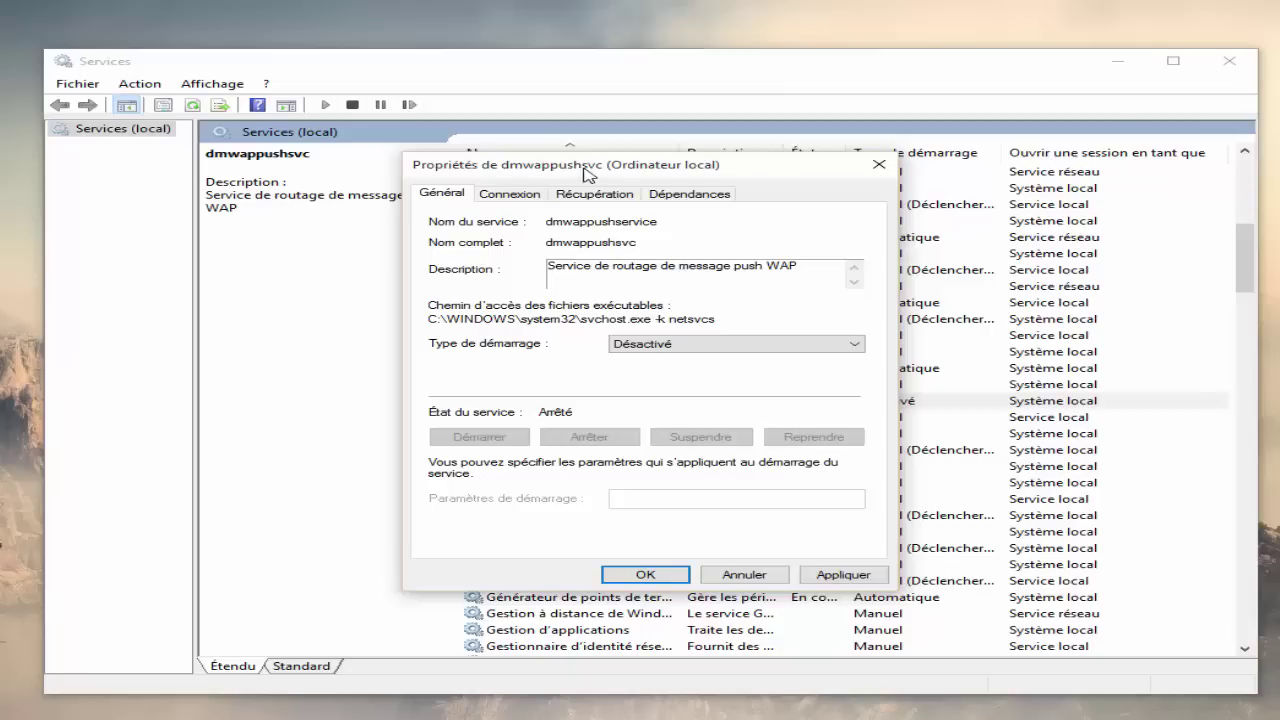
left_click_drag(578, 170, 597, 167)
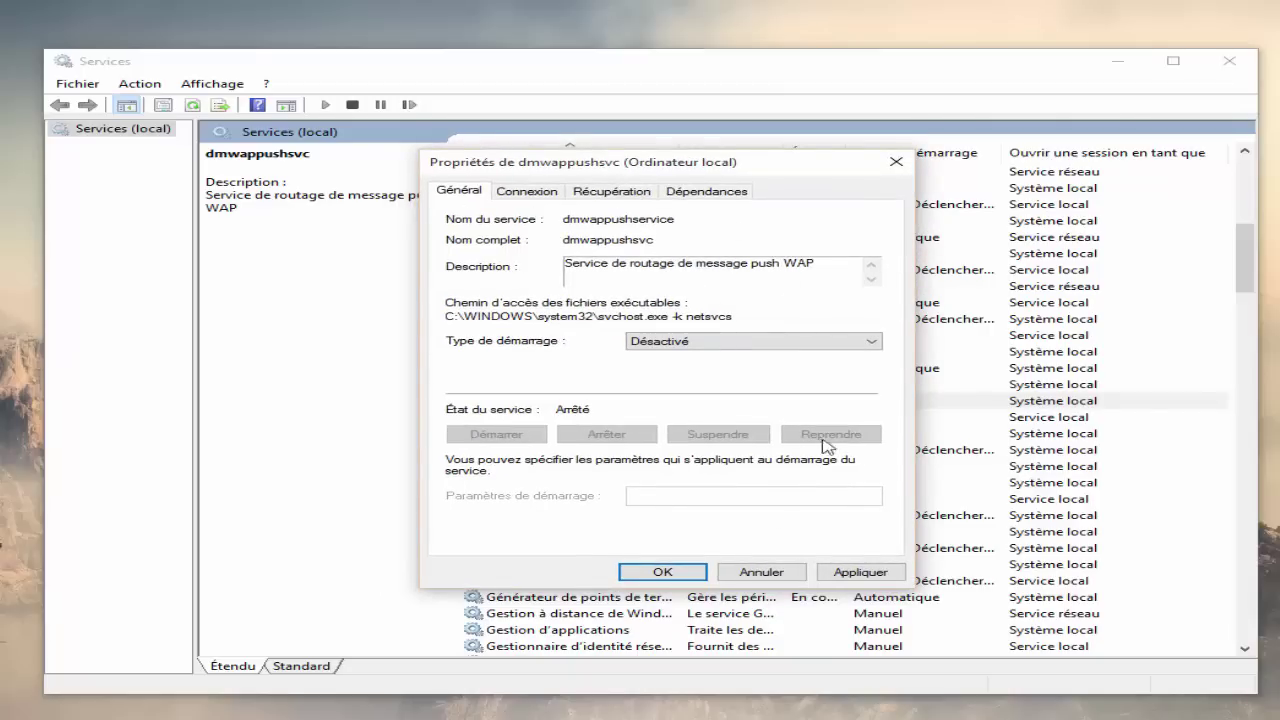
left_click(851, 570)
left_click(660, 572)
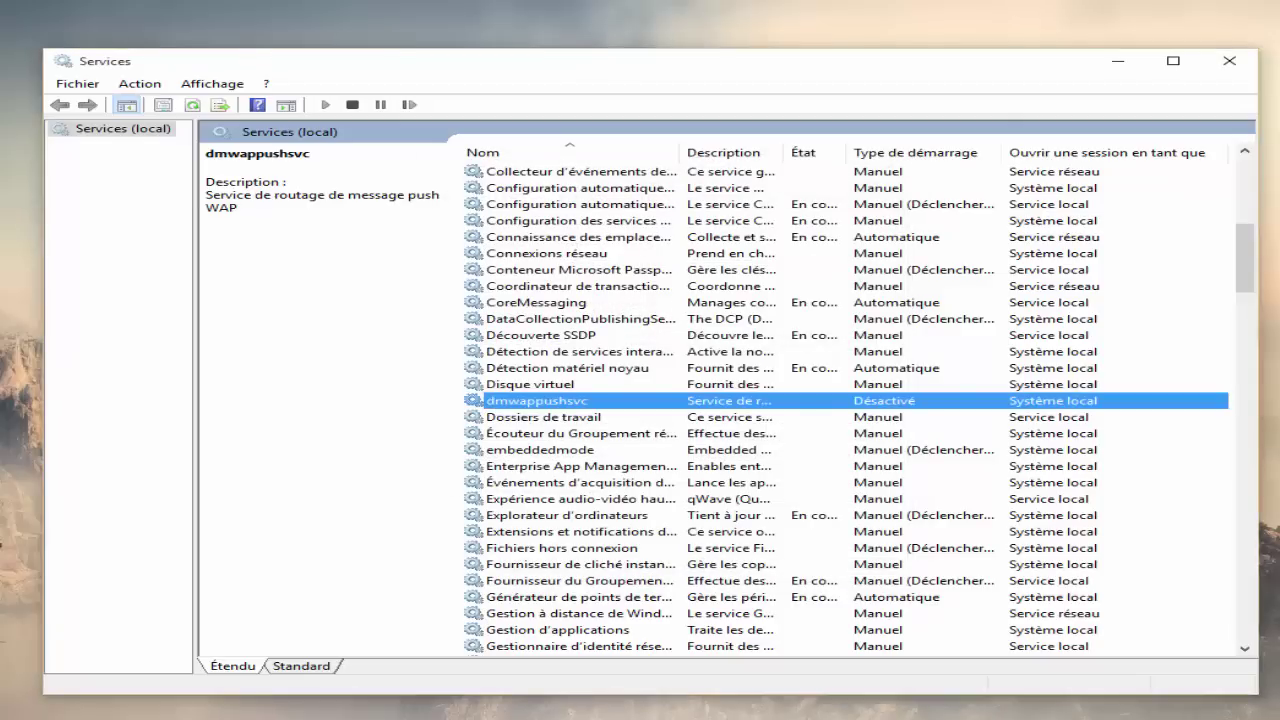
Find Service de suivi des diagnostics in the services list and open its properties.
left_click(596, 483)
scroll(605, 485, "down", 20)
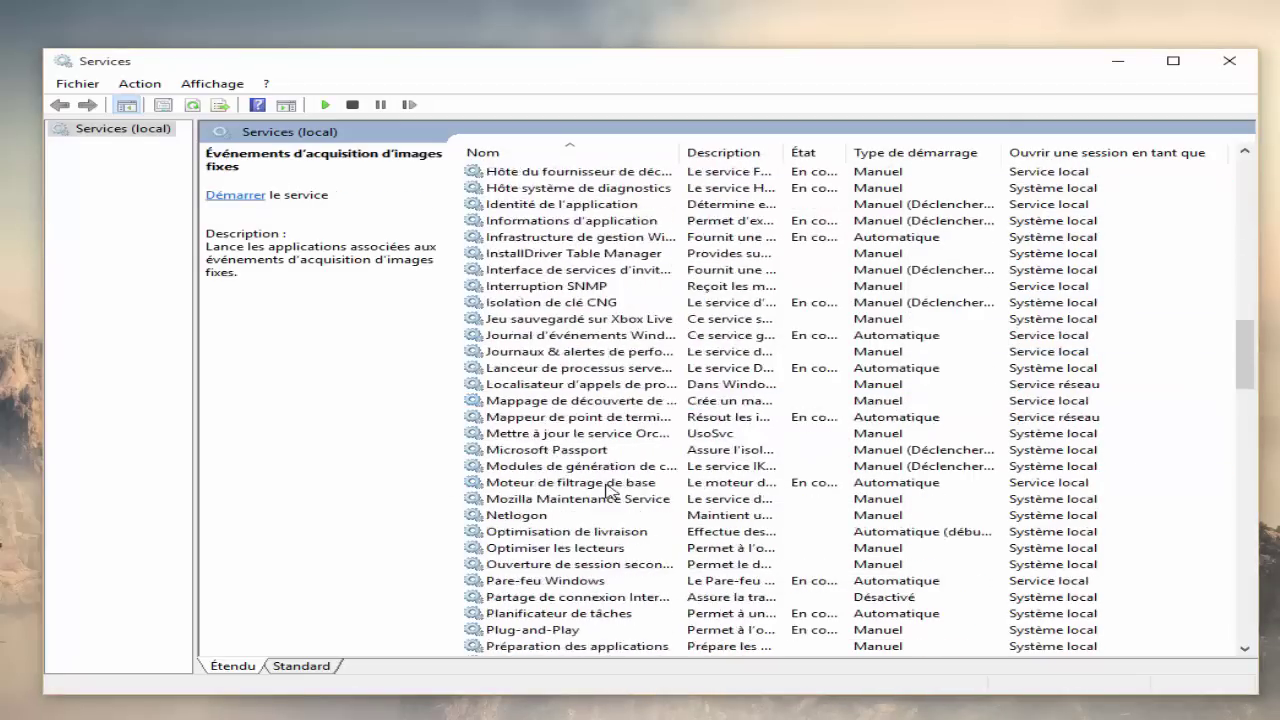
scroll(610, 488, "down", 6)
scroll(608, 486, "up", 1)
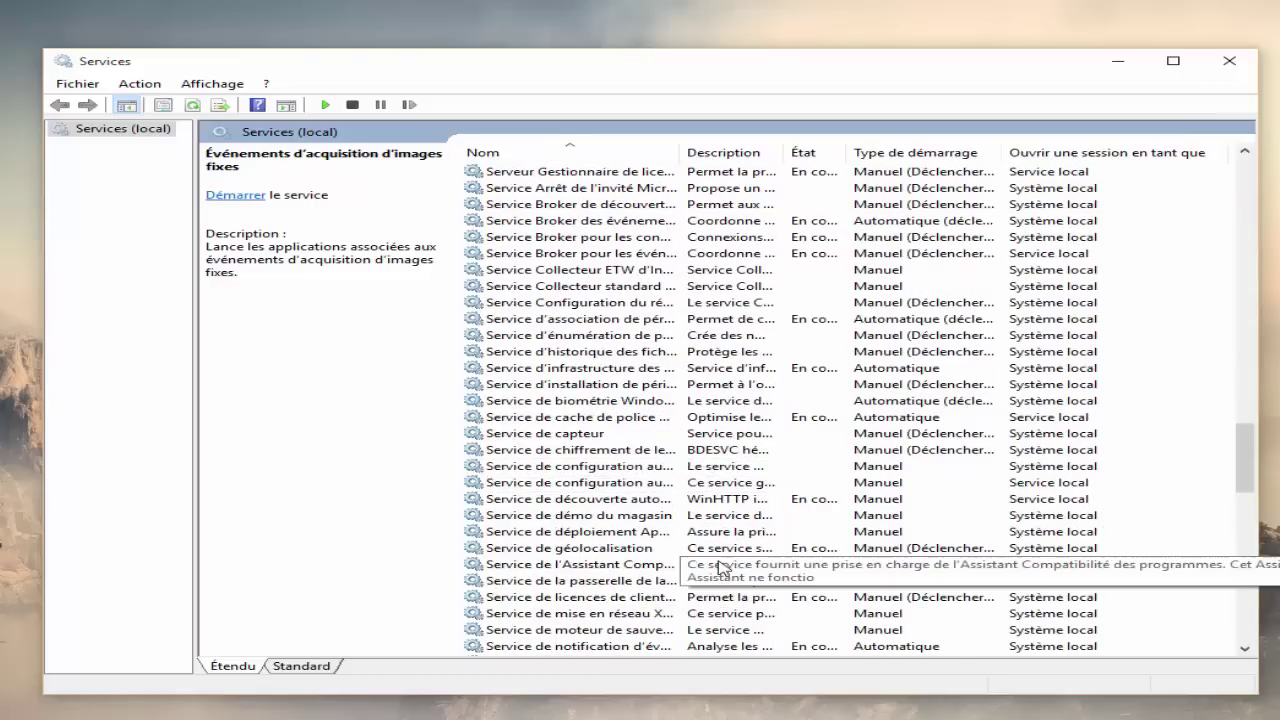
scroll(660, 562, "down", 5)
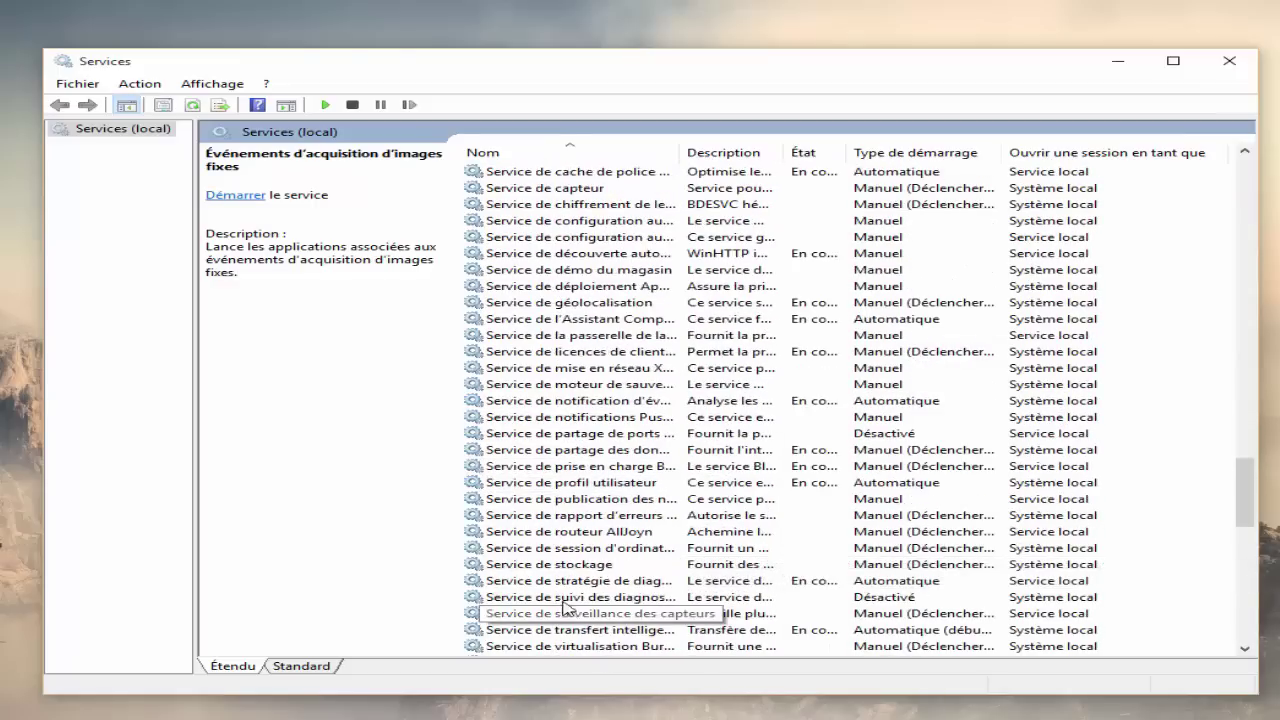
left_click(565, 598)
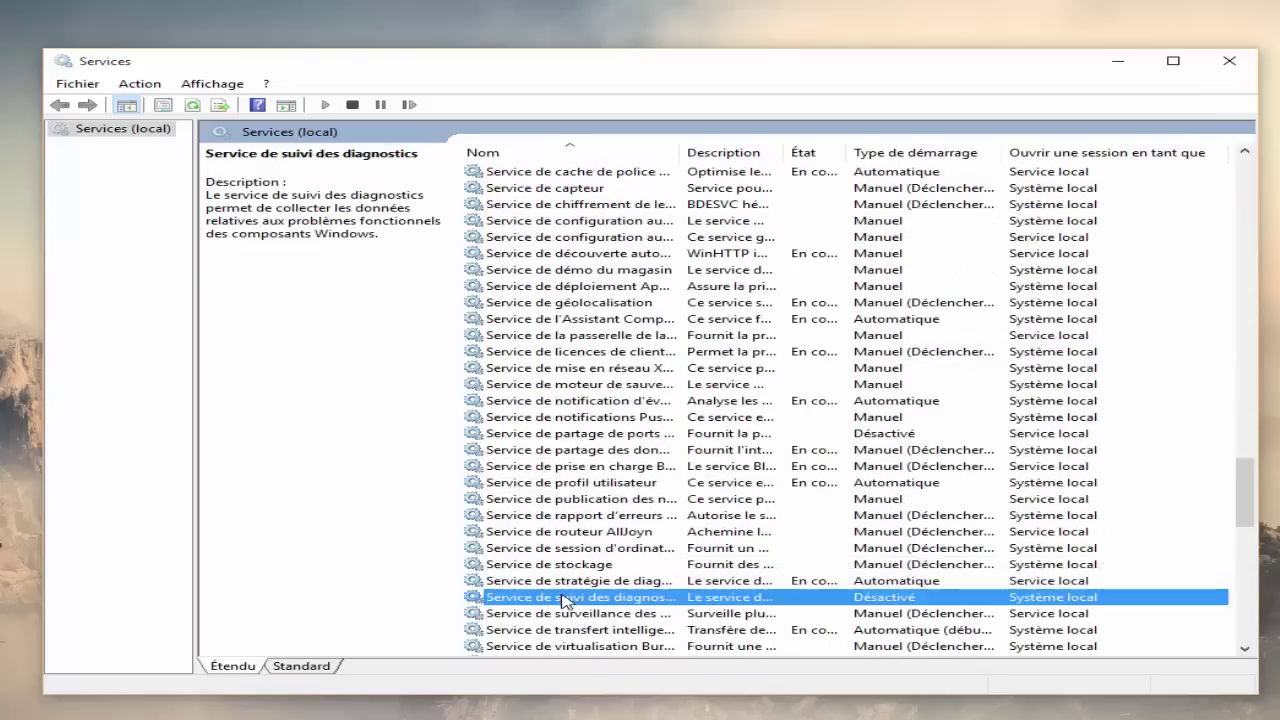
double_click(656, 599)
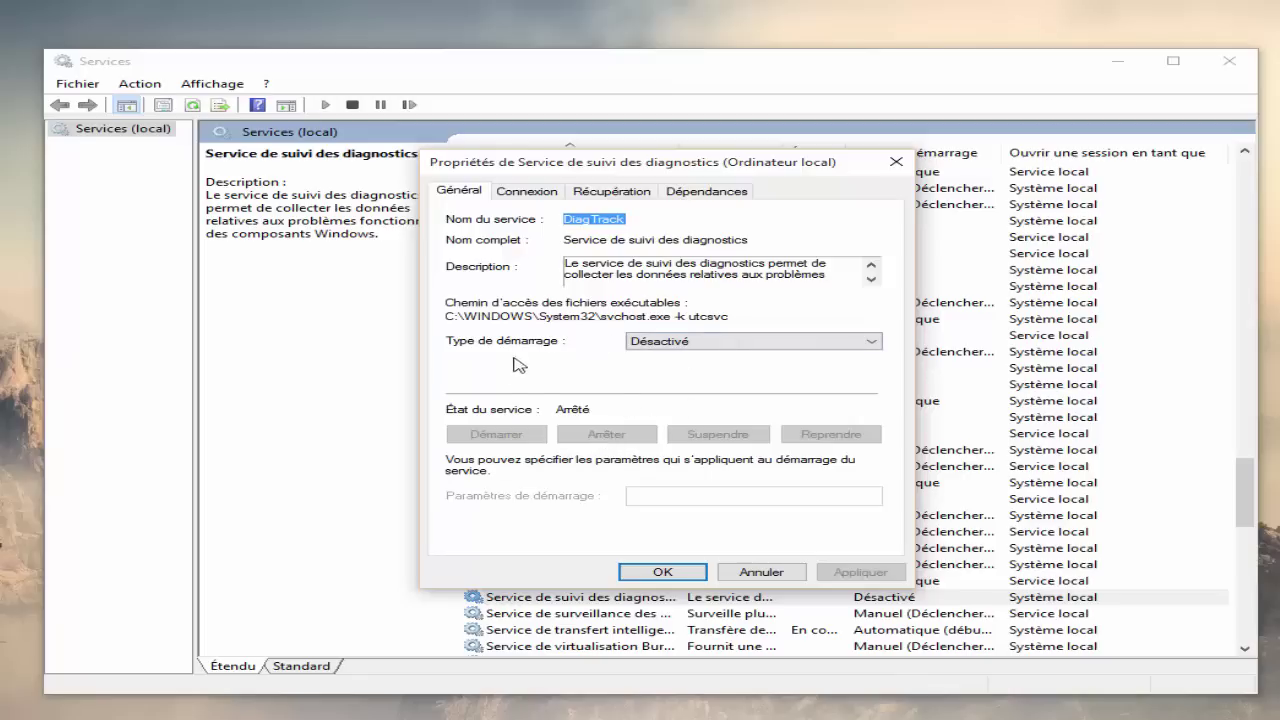
Set the startup type of Service de suivi des diagnostics to Désactivé, apply it and close the properties.
left_click(733, 348)
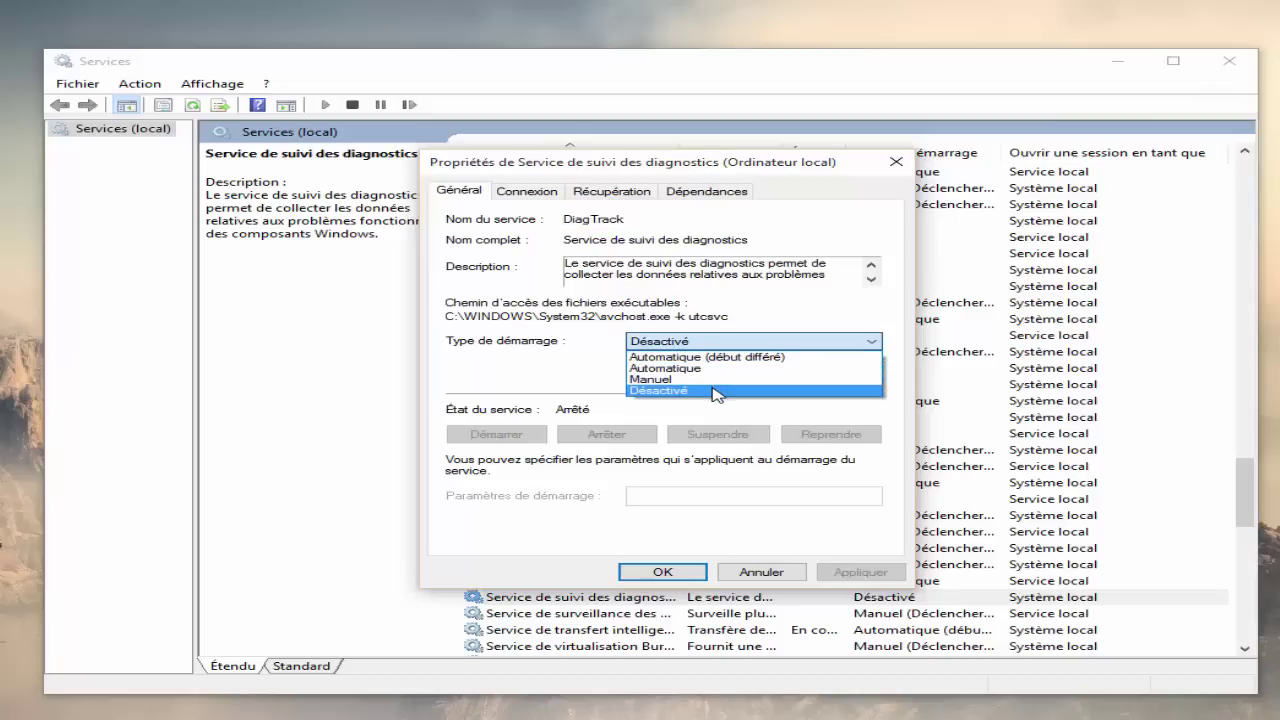
left_click(714, 389)
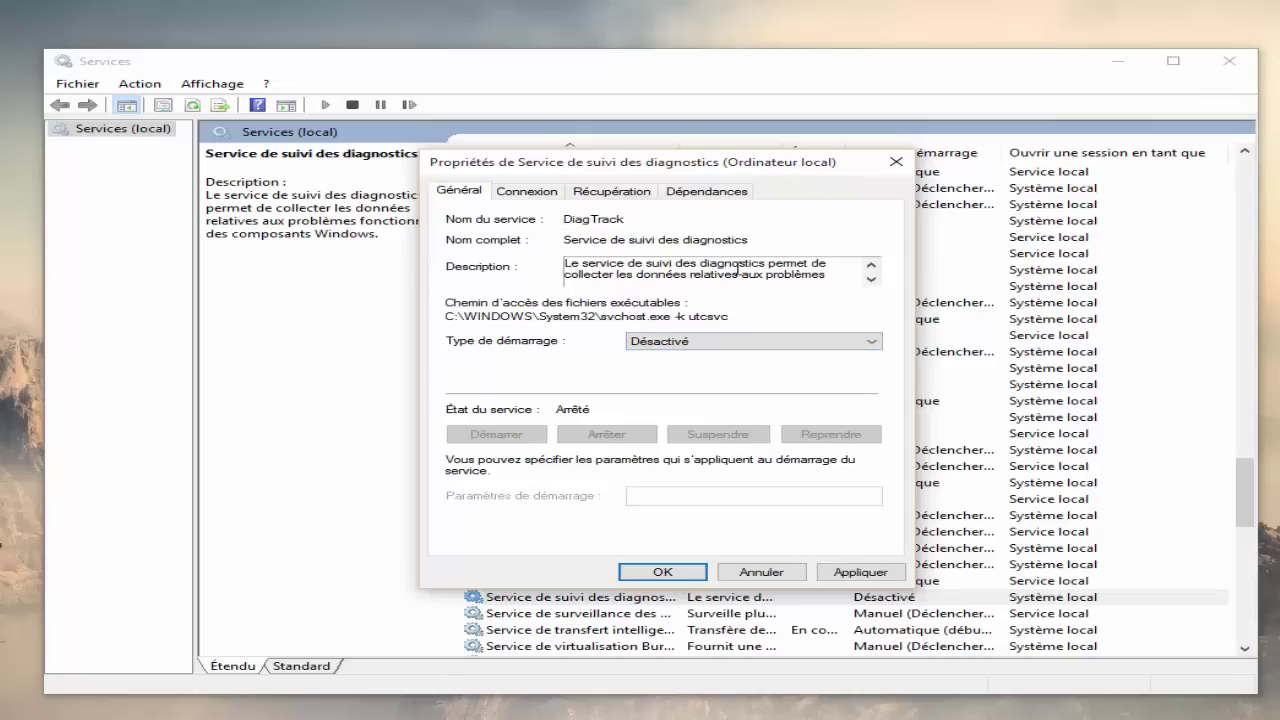
left_click_drag(617, 265, 744, 266)
left_click(751, 265)
left_click_drag(822, 268, 566, 263)
left_click(614, 264)
left_click(860, 572)
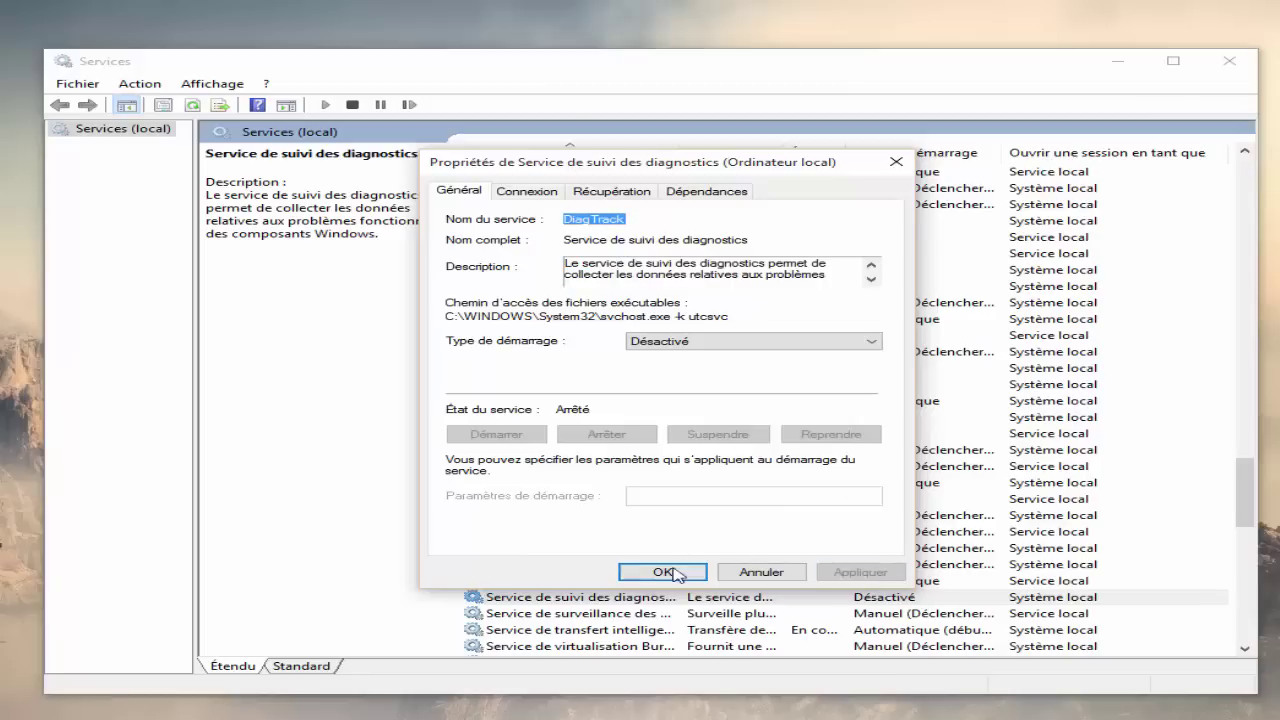
left_click(662, 571)
Return to the beginning of the services list and close the Services console.
scroll(677, 387, "up", 10)
scroll(677, 387, "up", 20)
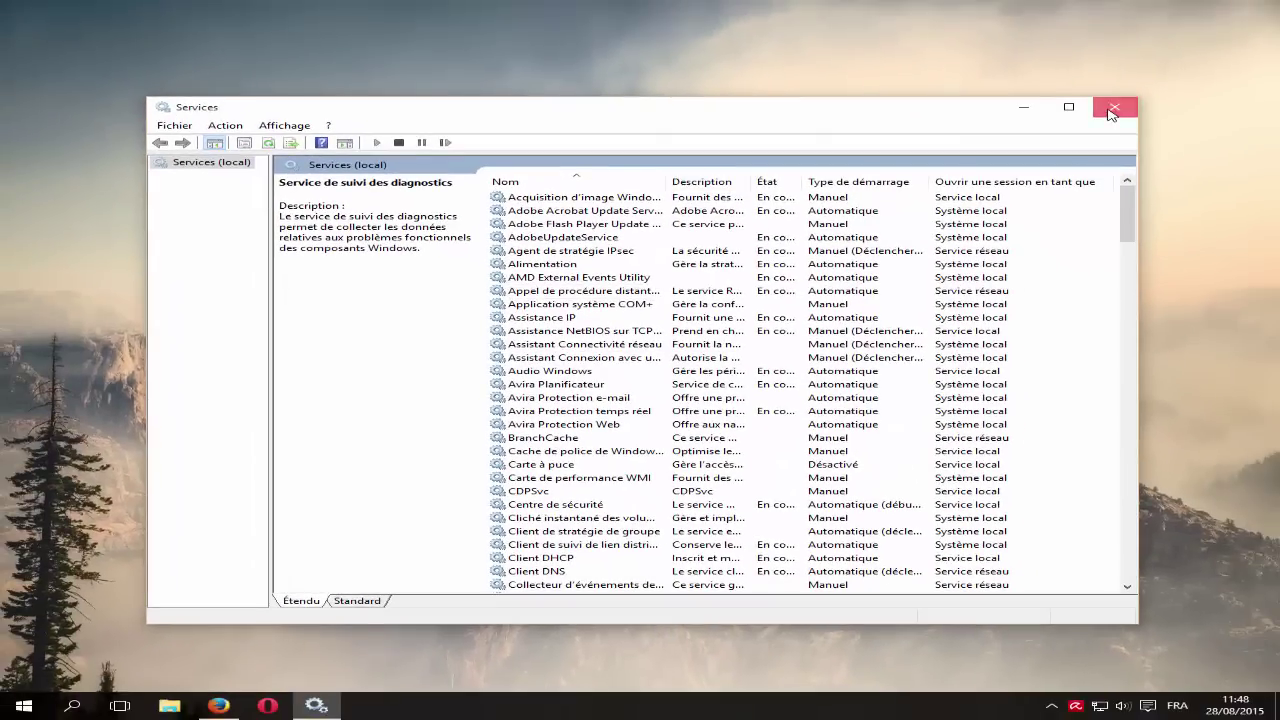
left_click(1113, 110)
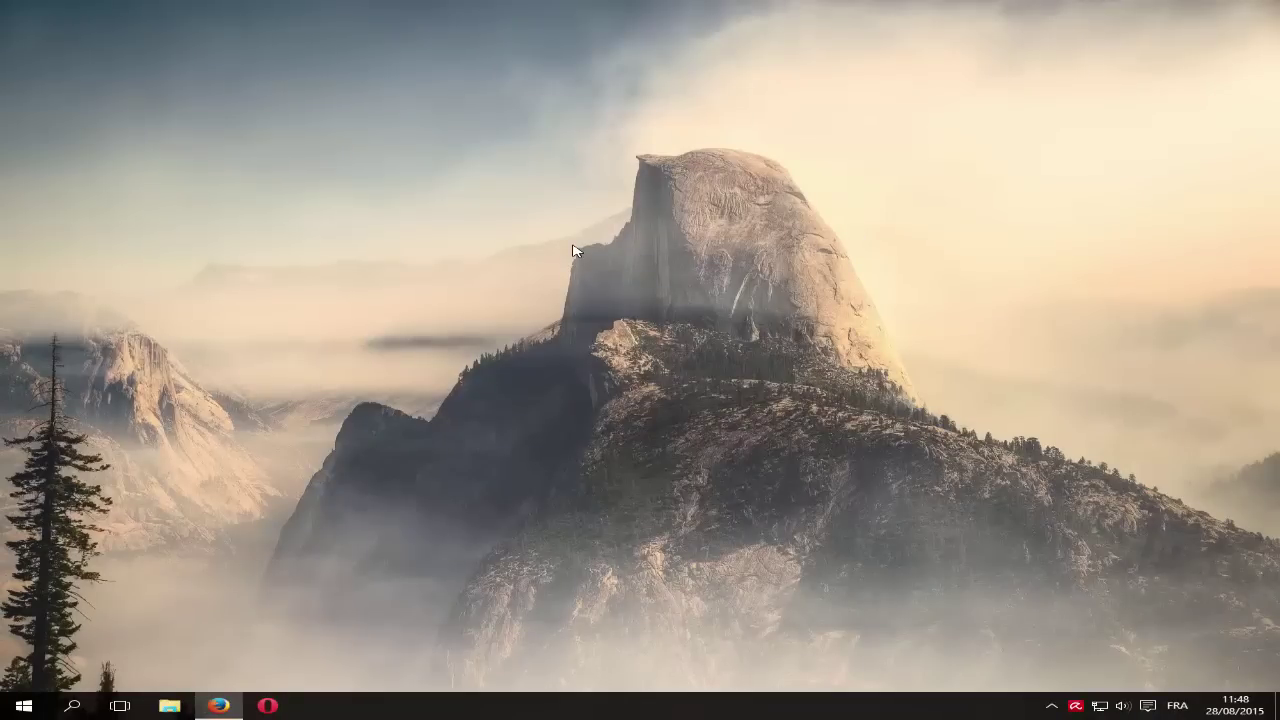